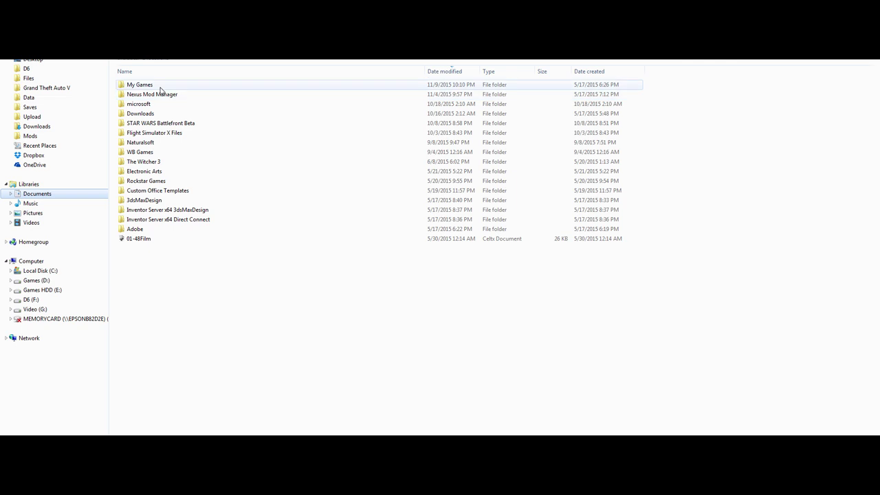
Open the My Games folder, then its Fallout4 settings folder
double_click(138, 86)
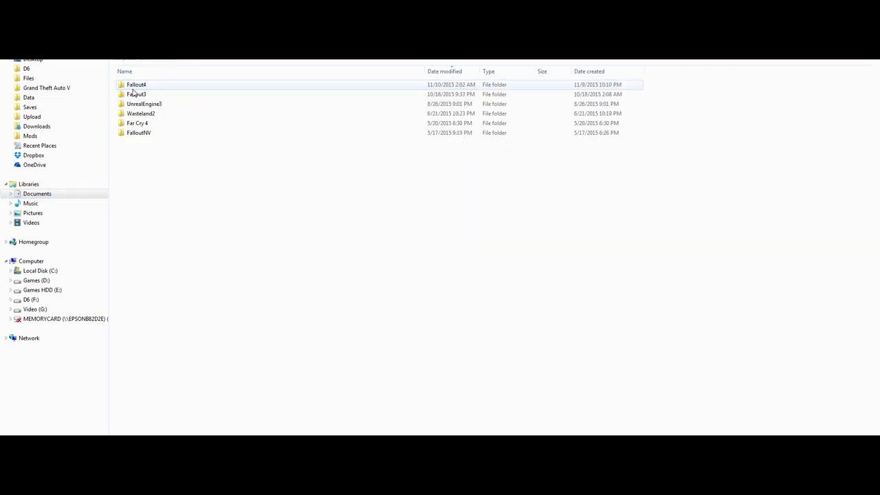
double_click(135, 86)
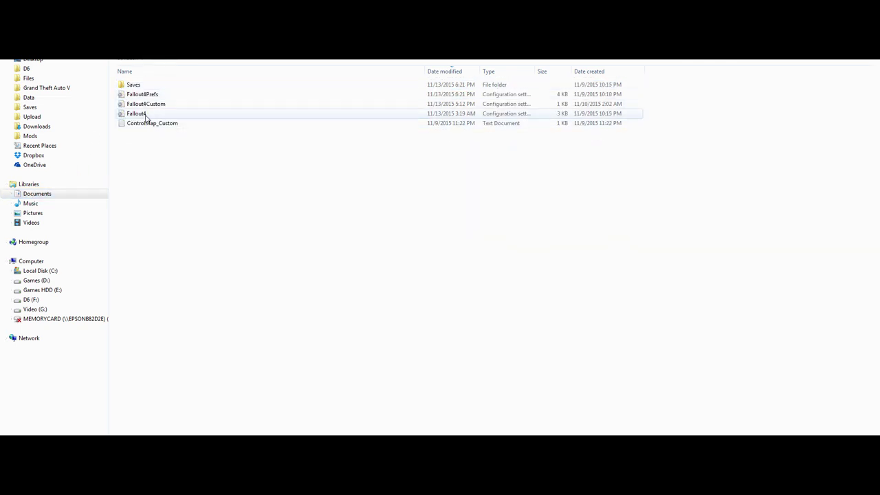
Open Fallout4.ini in a maximized Notepad window and scroll down to the resource settings
double_click(145, 114)
double_click(275, 80)
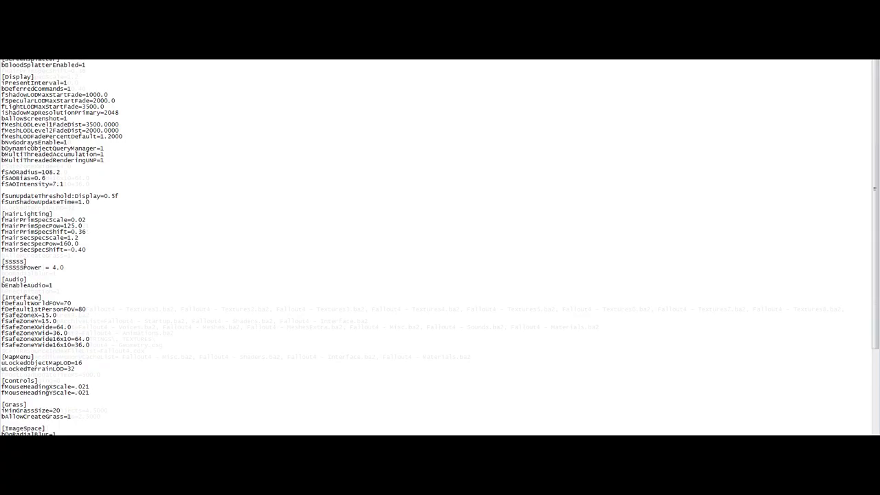
scroll(440, 247, down, 10)
Edit sResourceDataDirsFinal so ', TEXTURES\' follows STRINGS\
drag(156, 339, 1, 339)
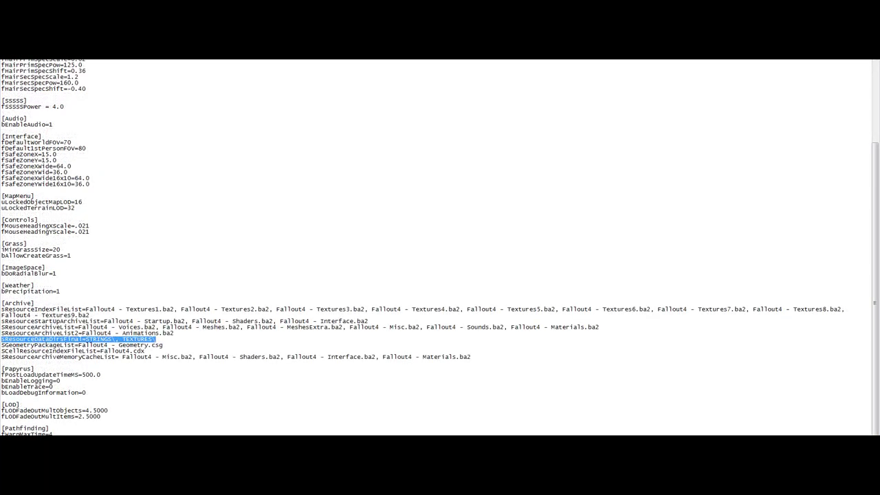
click(25, 339)
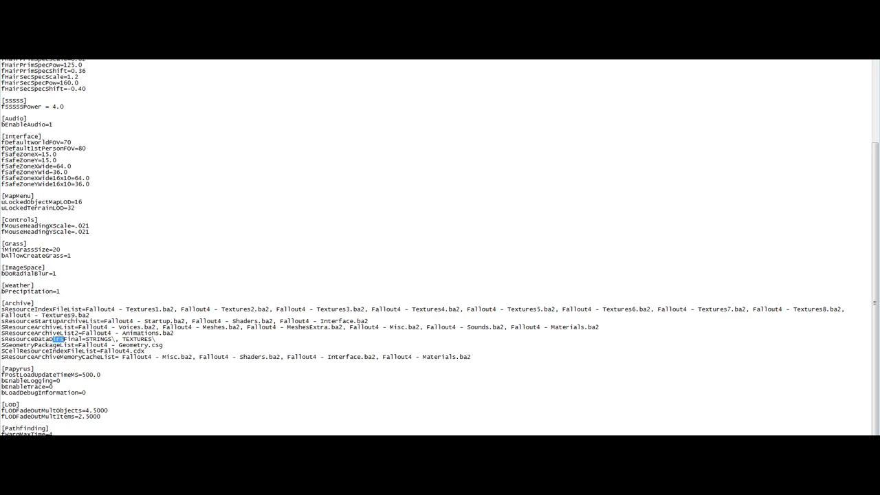
click(157, 339)
drag(157, 339, 114, 339)
key(BackSpace)
text(, TEXTURES\)
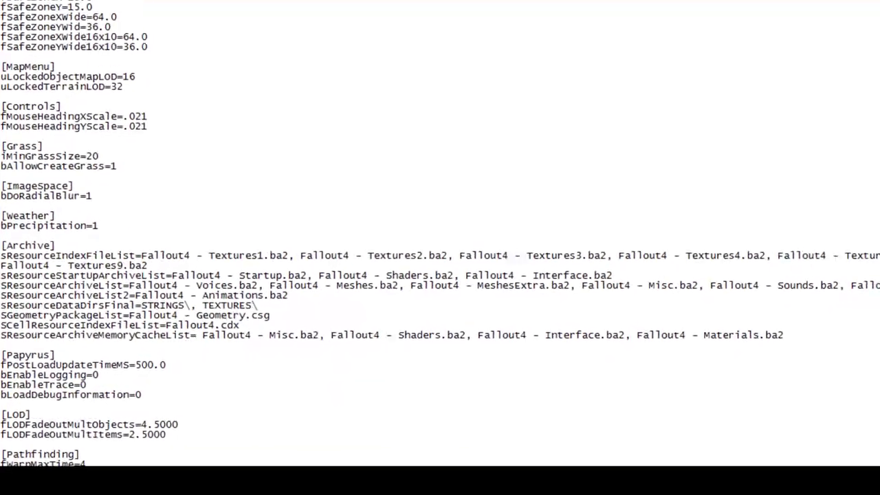
click(174, 313)
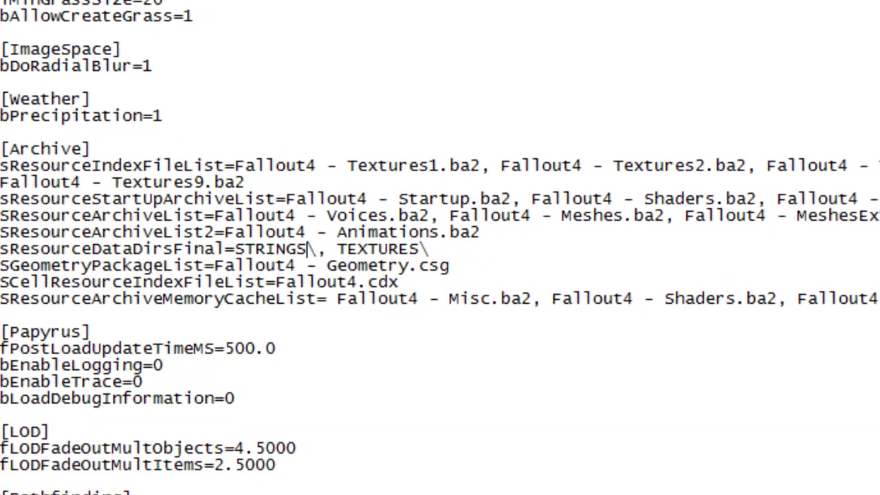
key(Right)
key(Right)
key(Right)
key(Right)
key(Right)
key(Right)
key(Right)
key(Right)
key(Right)
key(Right)
key(Right)
key(Left)
click(389, 249)
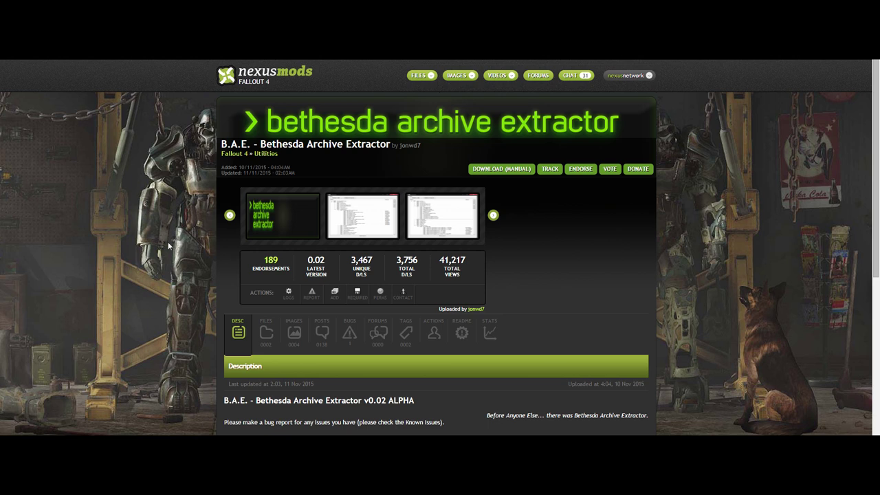
Download Bethesda Archive Extractor v0.02 from the mod's FILES list, continuing past the required-files notice
click(266, 333)
scroll(168, 289, down, 2)
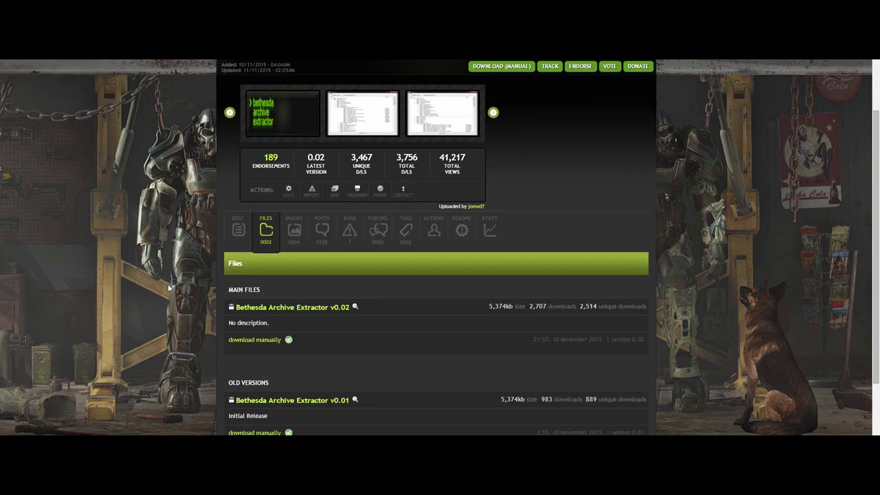
click(310, 308)
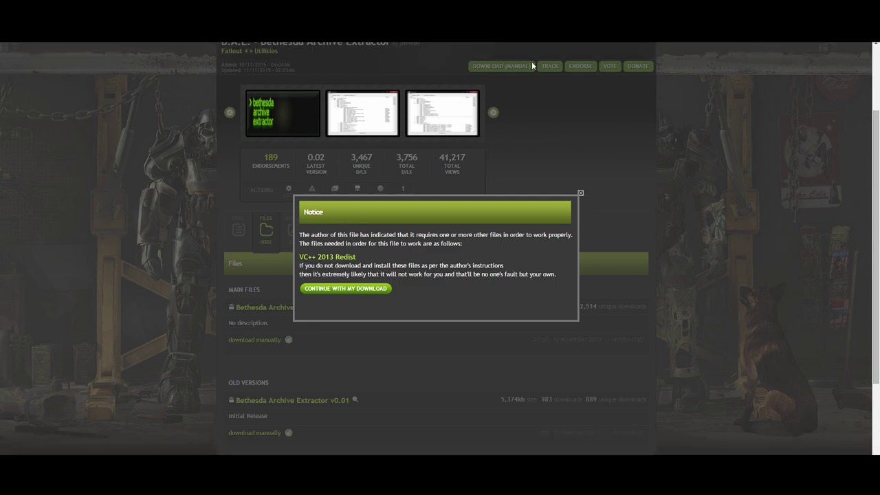
click(156, 276)
scroll(156, 277, up, 2)
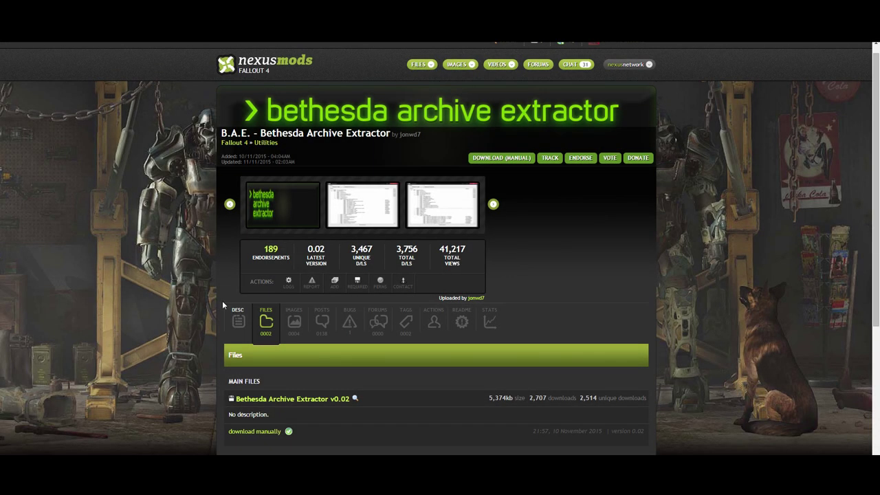
key(alt+Tab)
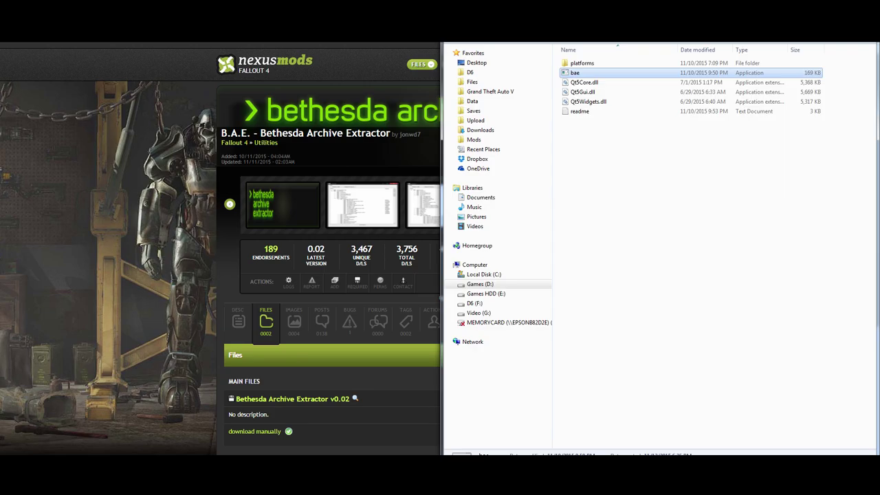
Open the Bethesda Archive Extractor folder and run bae, allowing it past the security warning
key(super+Up)
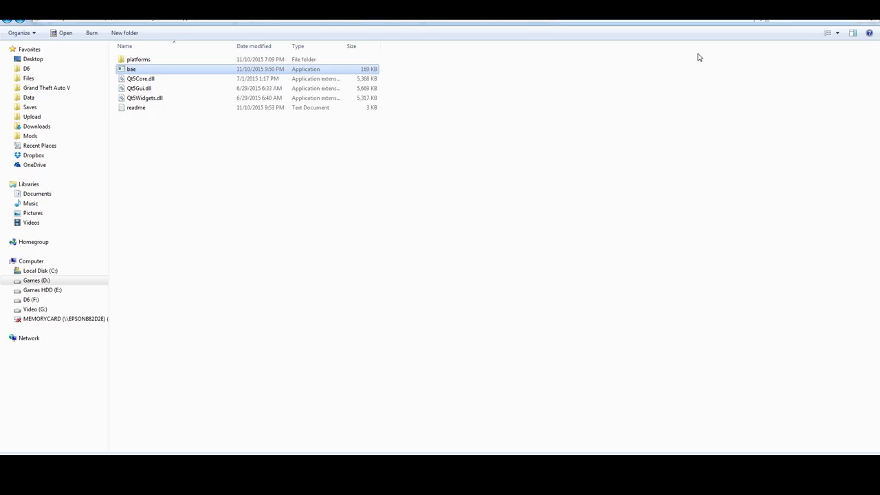
click(275, 23)
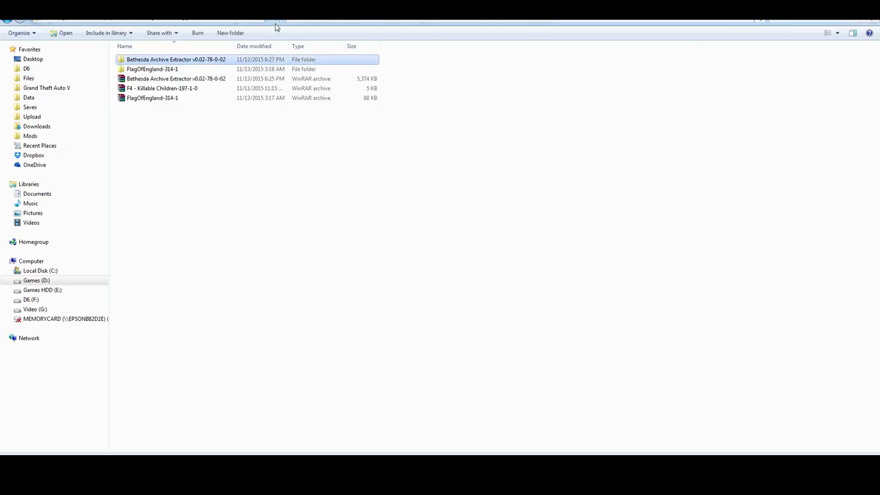
click(175, 97)
double_click(172, 59)
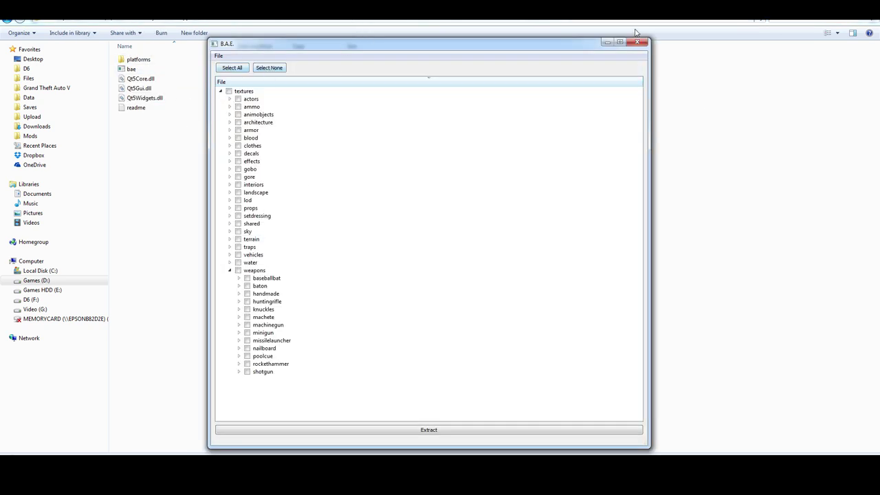
click(637, 42)
double_click(132, 69)
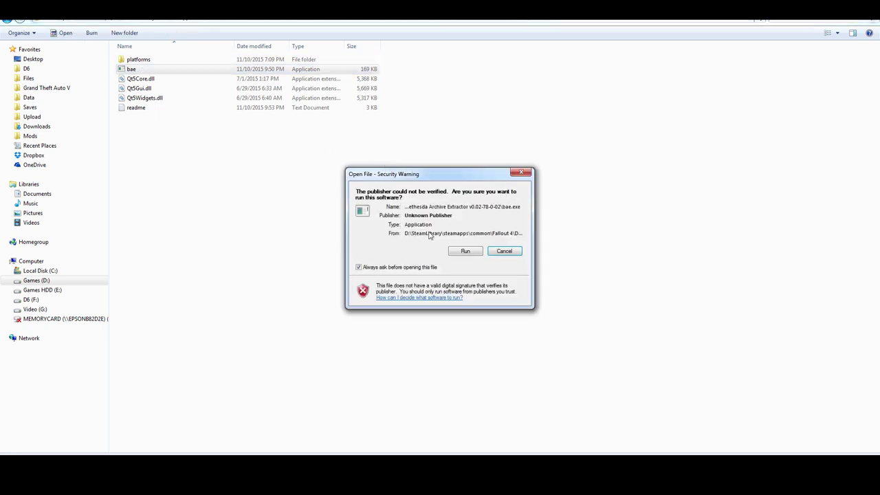
click(466, 250)
Open Fallout4 - Textures1.ba2 from the Fallout 4\Data folder in B.A.E
click(356, 175)
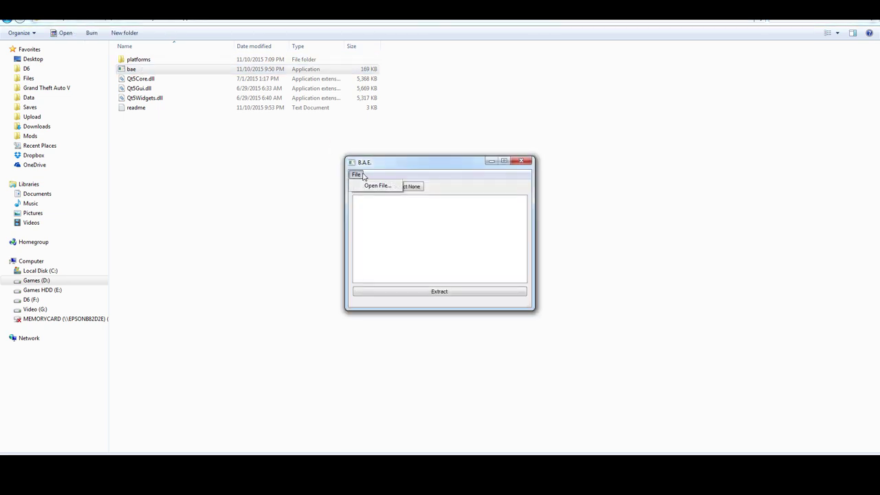
click(383, 167)
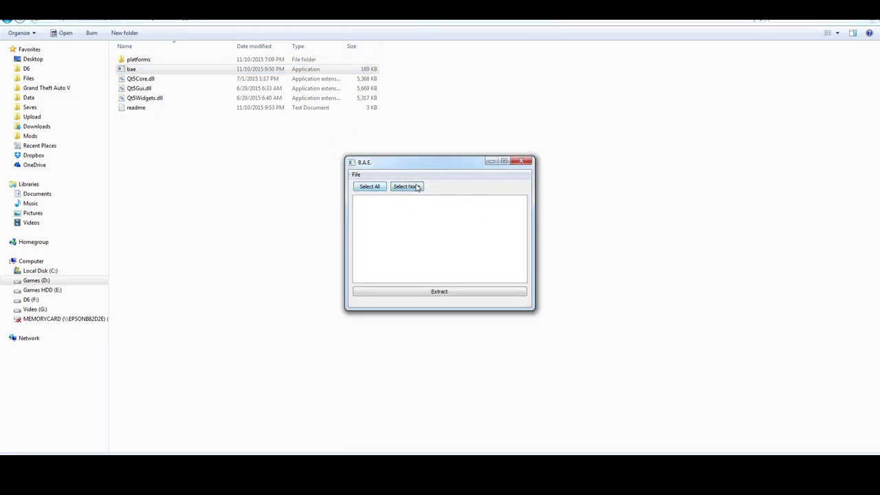
click(356, 174)
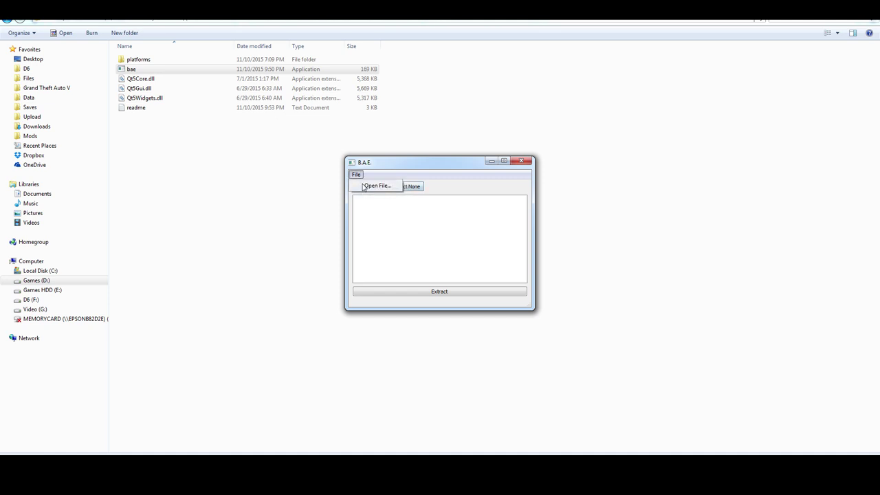
click(376, 187)
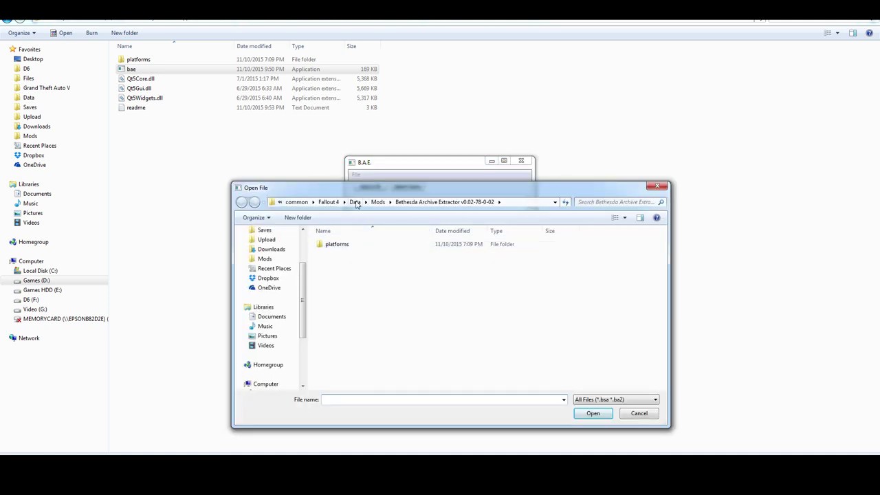
click(355, 202)
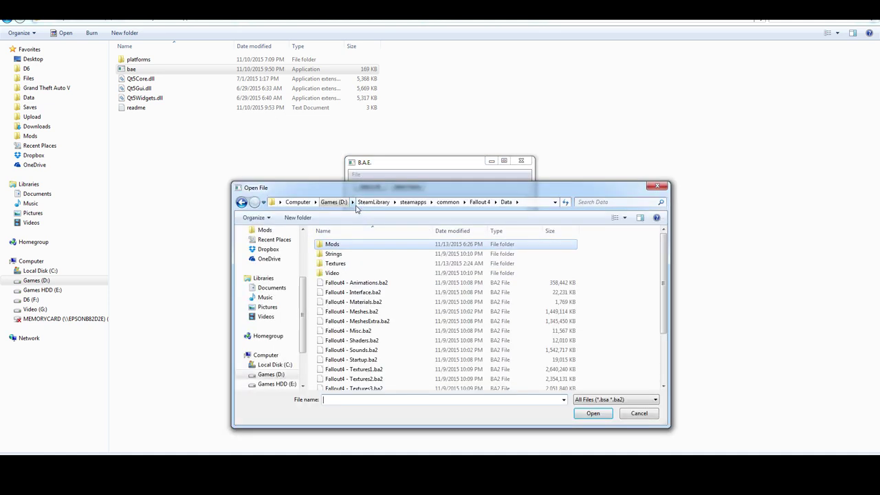
click(480, 202)
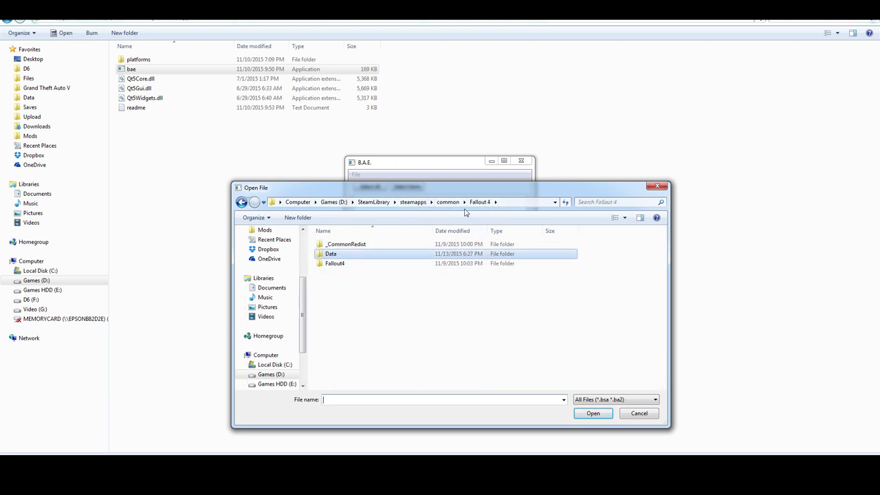
double_click(396, 255)
click(354, 331)
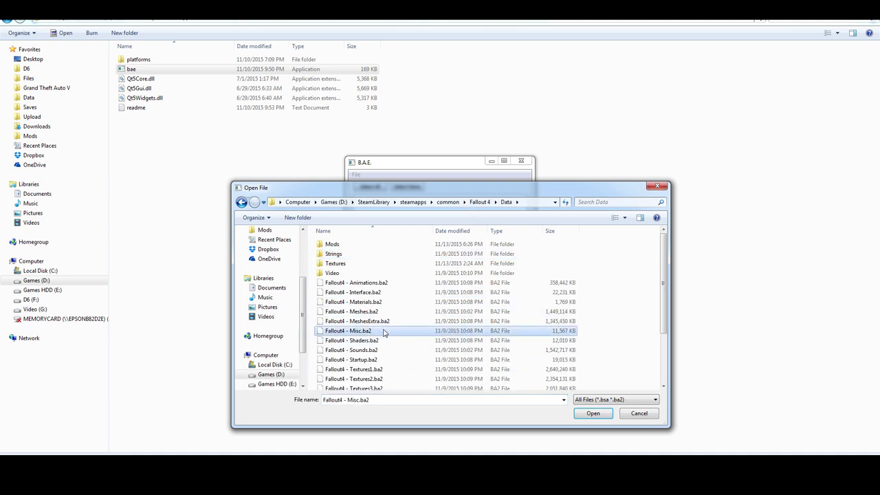
scroll(378, 330, down, 2)
click(423, 316)
scroll(424, 311, down, 1)
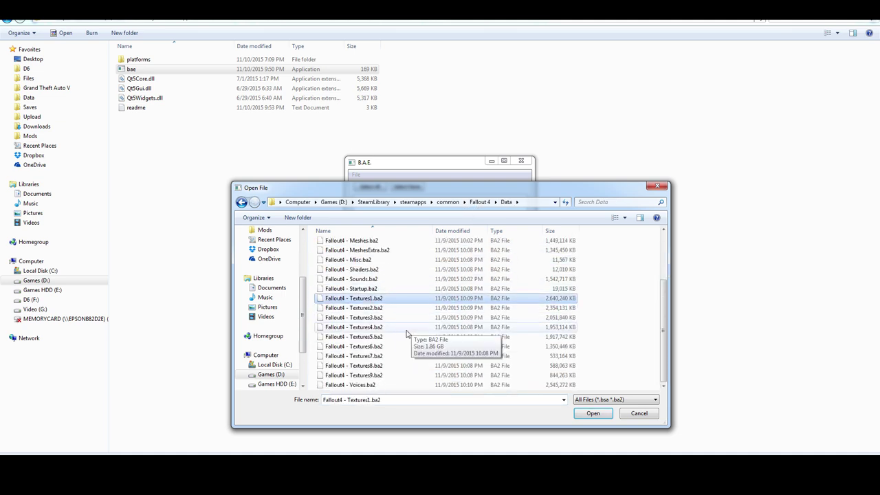
click(595, 414)
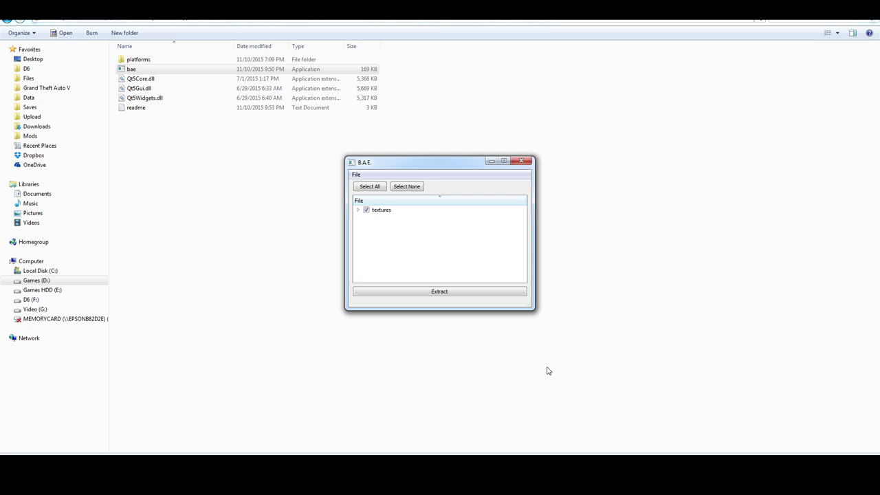
Maximize B.A.E. and expand the textures > props folders
click(510, 162)
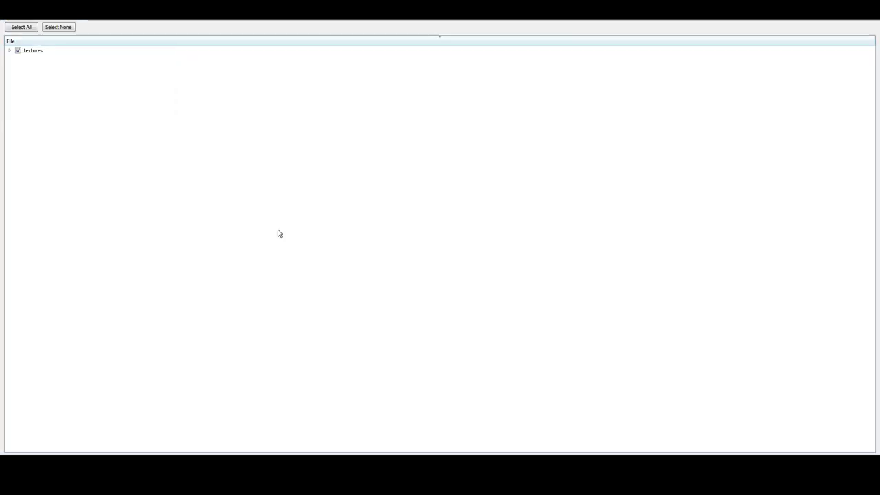
click(9, 51)
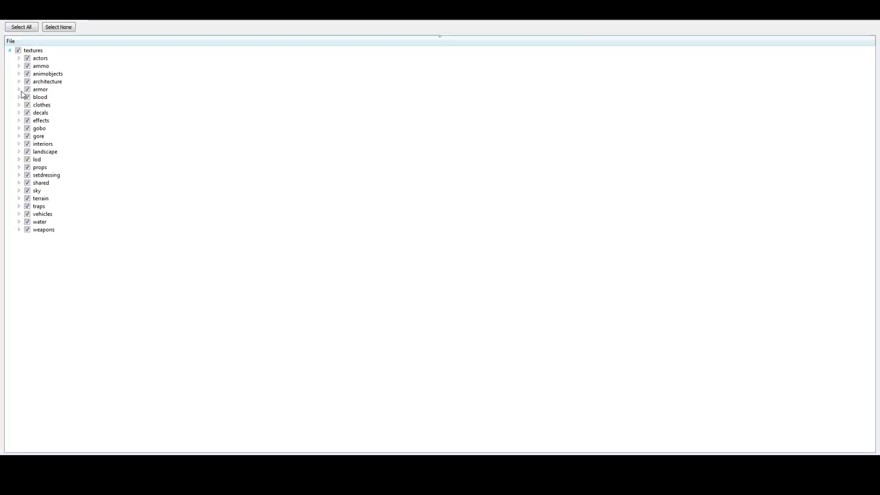
click(19, 167)
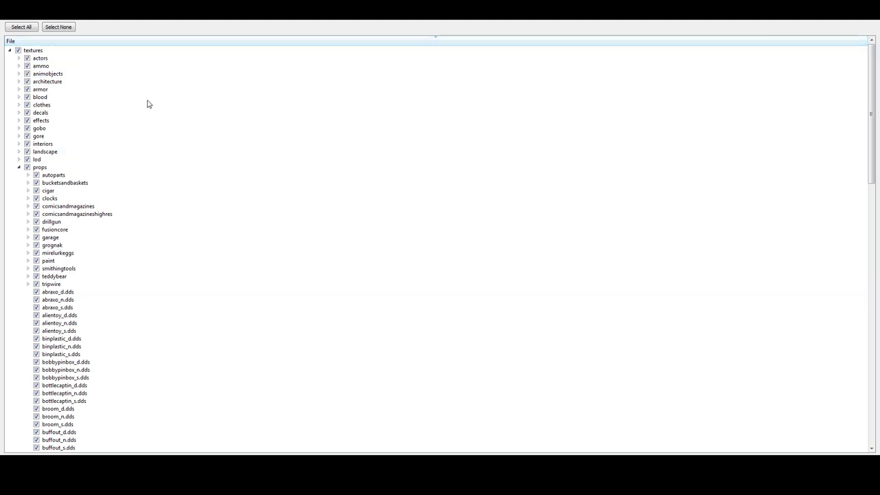
Uncheck all textures, then tick only abraxo_d.dds, abraxo_n.dds and abraxo_s.dds
click(59, 28)
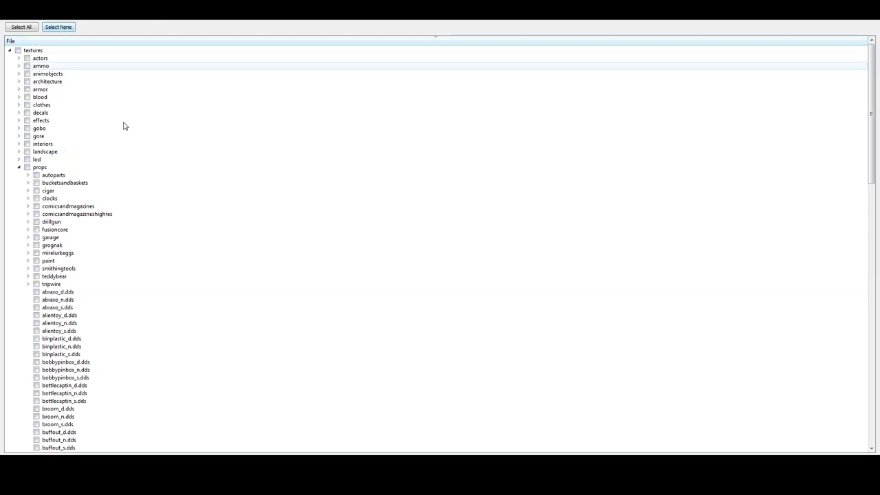
click(73, 294)
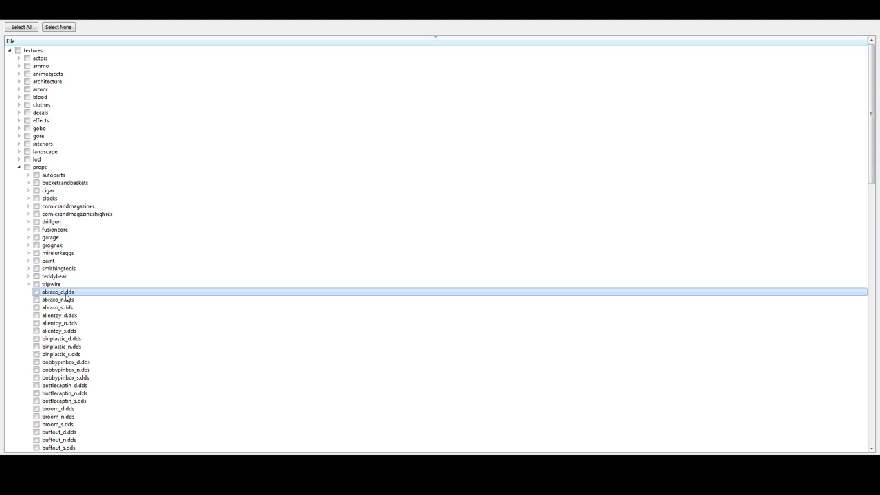
click(64, 301)
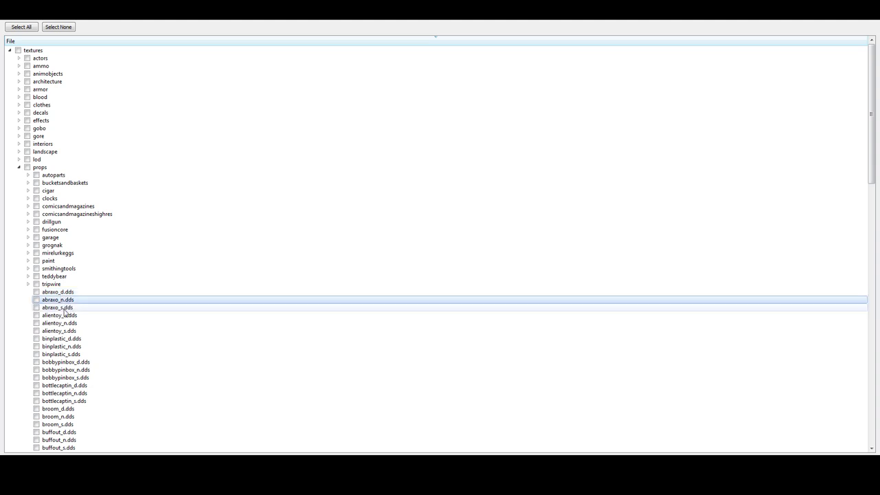
click(64, 308)
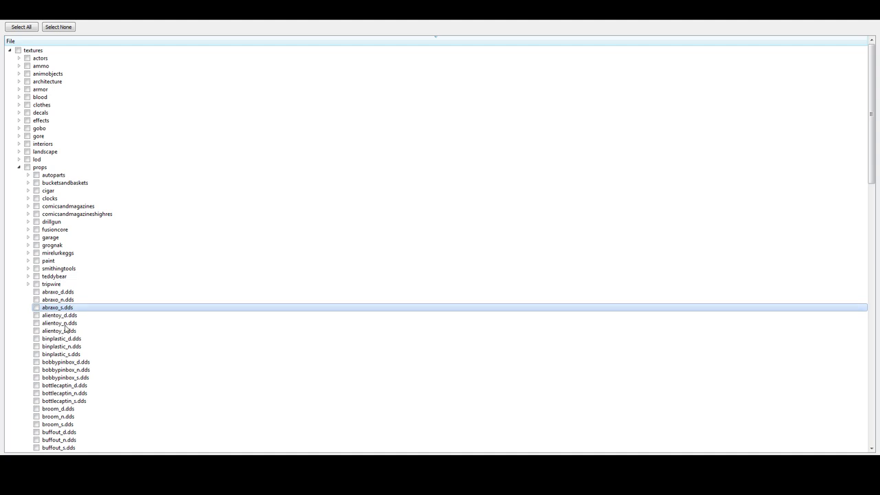
click(37, 292)
click(36, 307)
click(37, 300)
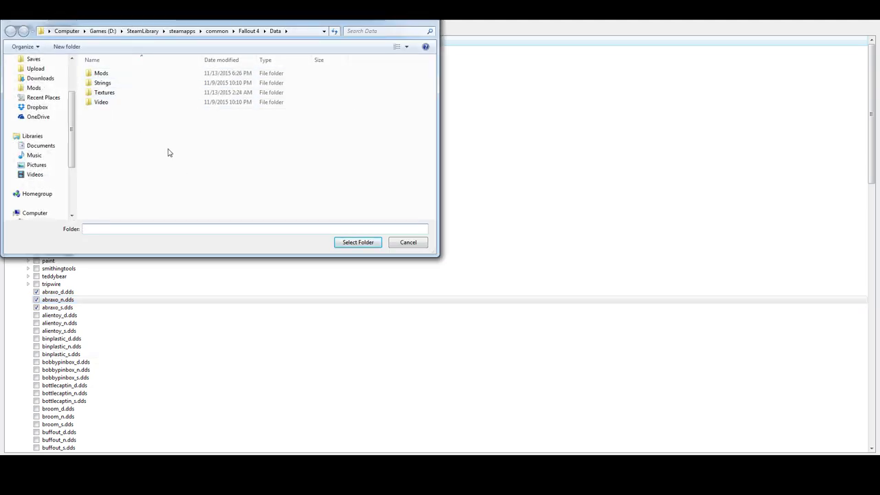
Extract the ticked abraxo textures with Fallout 4\Data as the destination folder
click(248, 31)
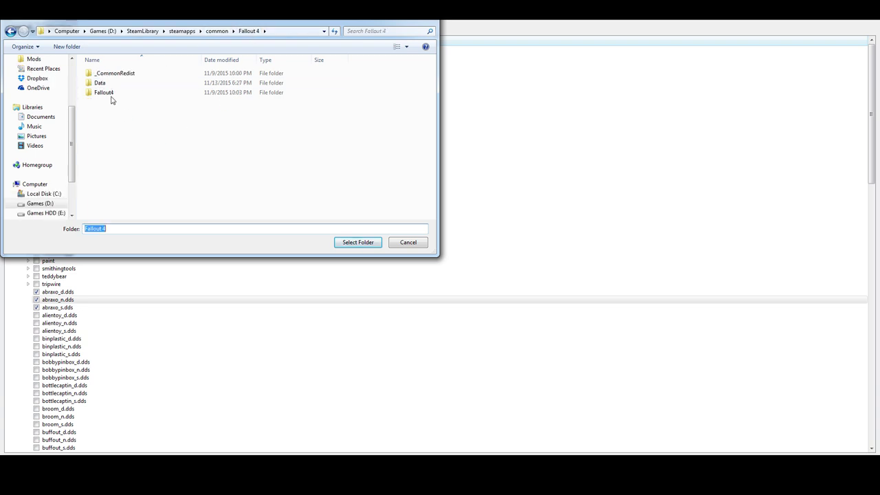
double_click(101, 83)
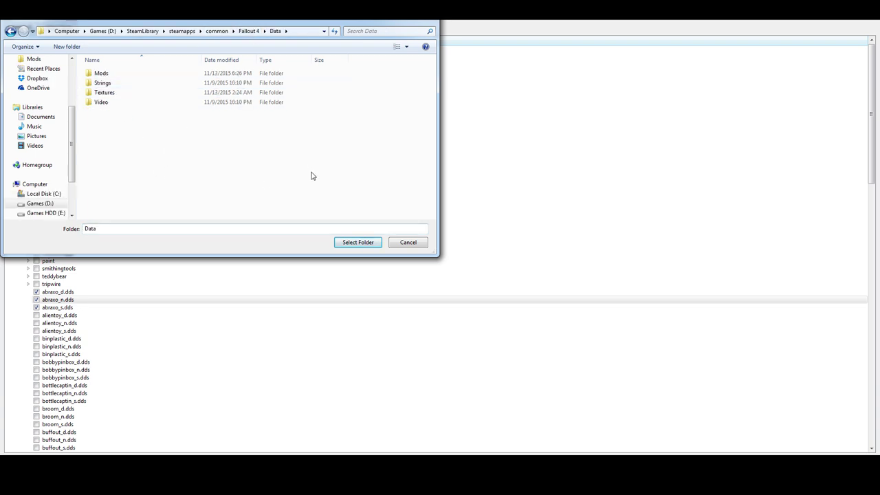
click(358, 242)
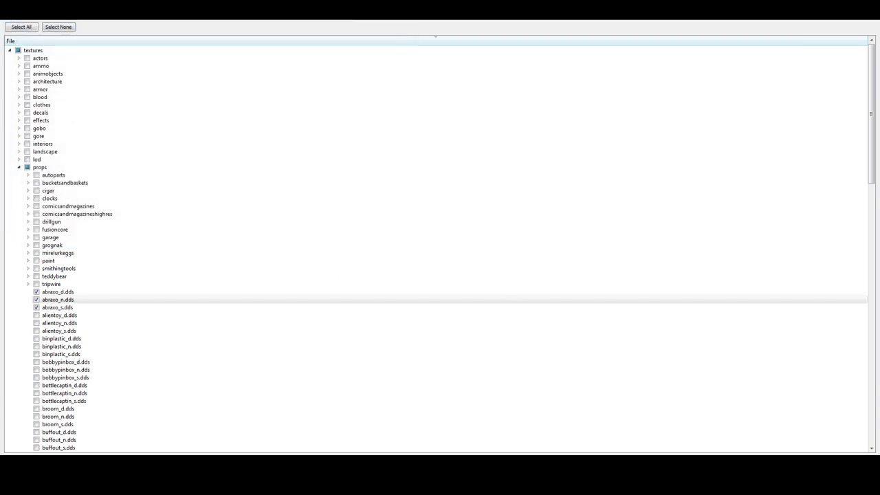
key(alt+Tab)
Browse to Fallout 4\Data\Textures\props and open abraxo_d, abraxo_n and abraxo_s in Photoshop
click(247, 22)
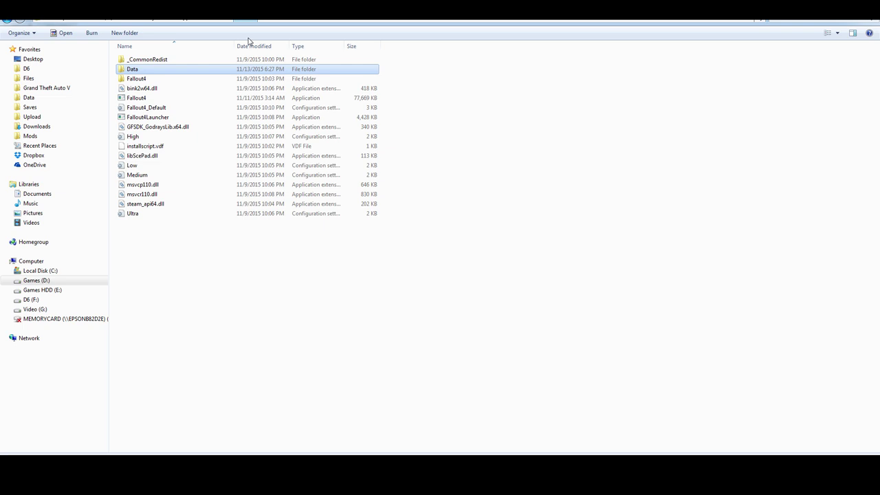
double_click(177, 70)
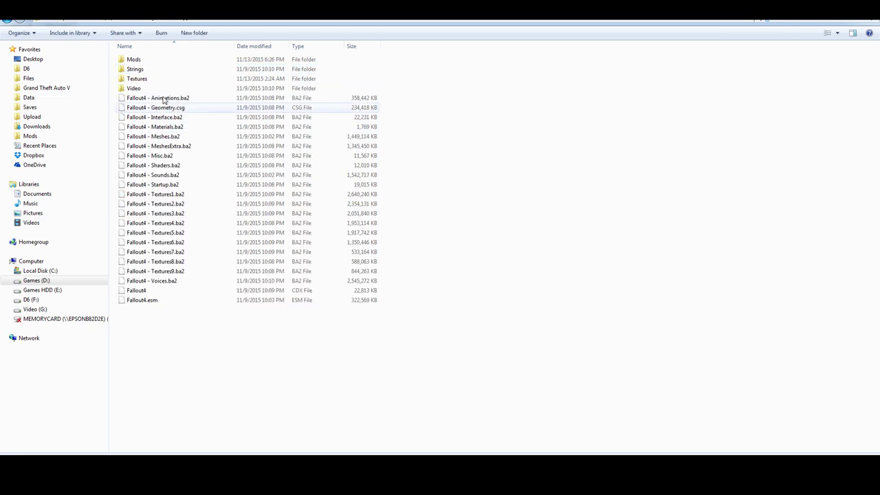
double_click(161, 79)
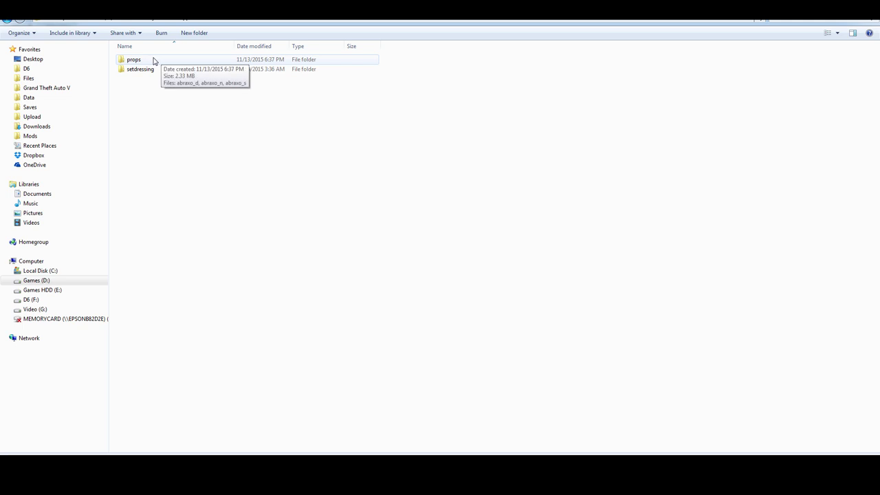
double_click(153, 61)
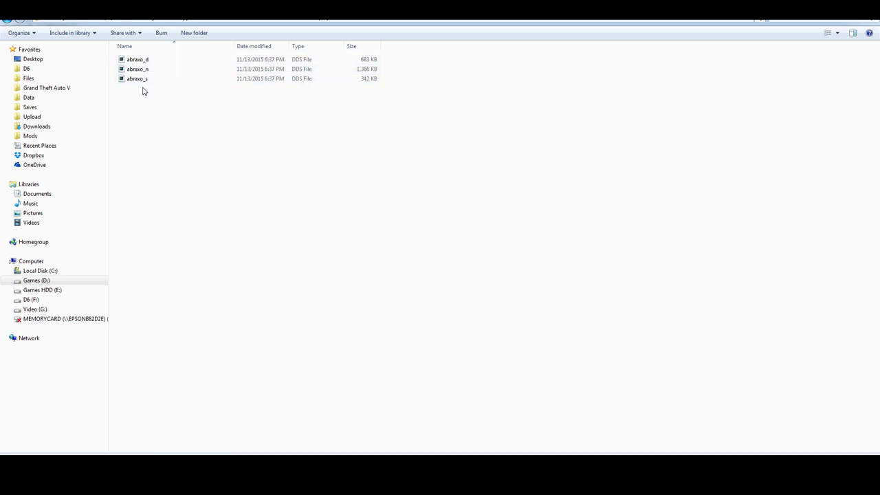
double_click(137, 60)
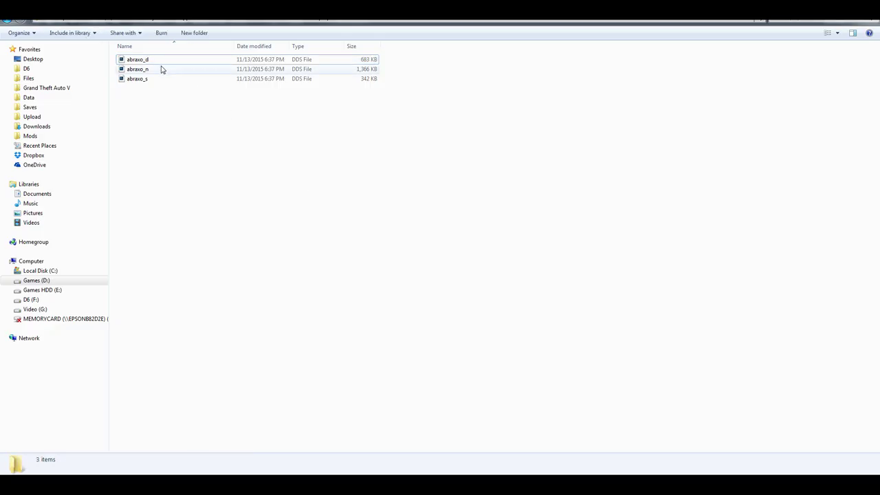
double_click(138, 69)
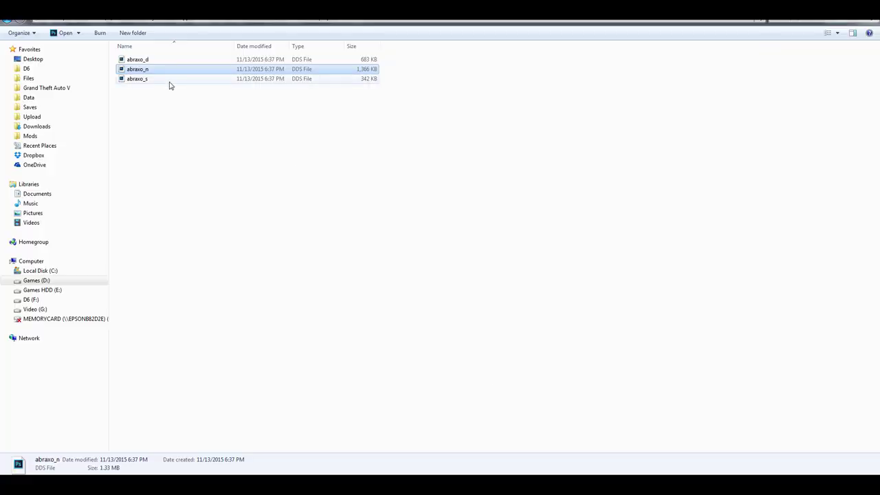
double_click(165, 79)
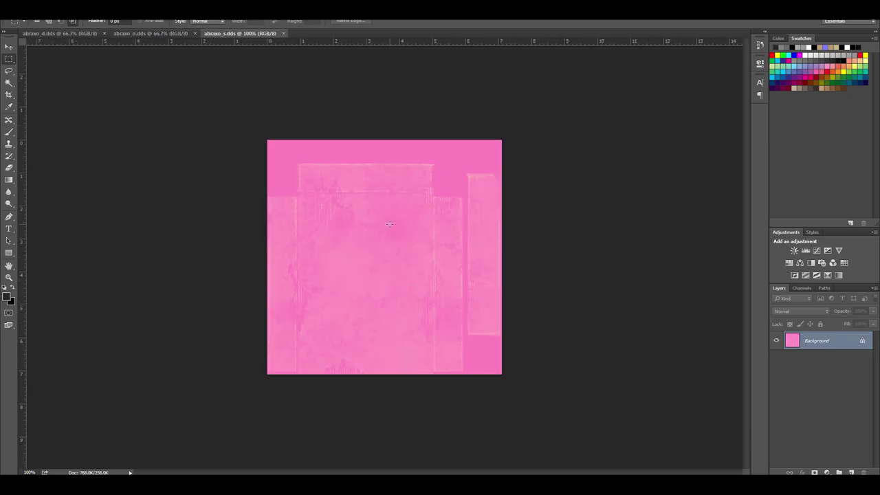
Zoom in on the pink specular map, then on the abraxo_d.dds colour texture
key(ctrl+plus)
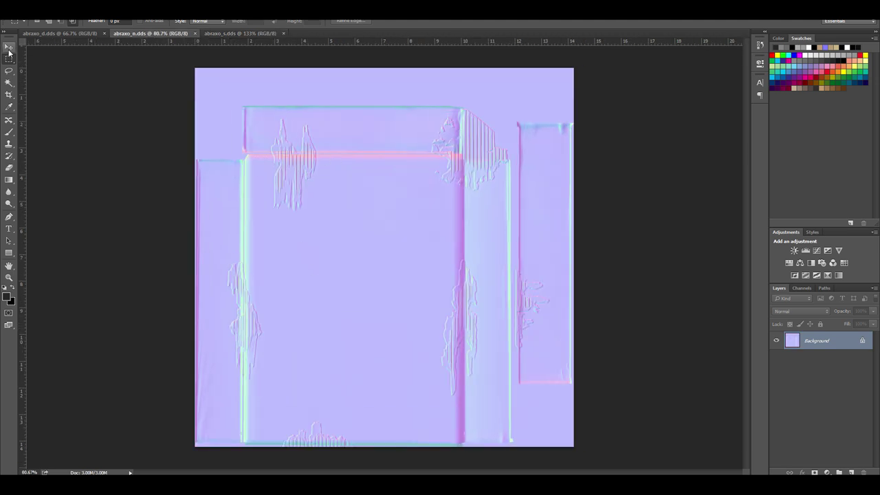
click(90, 33)
key(ctrl+plus)
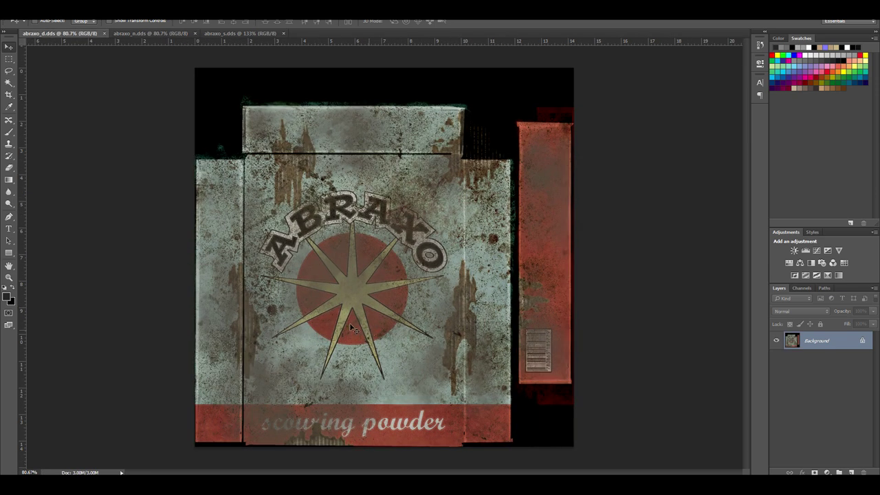
scroll(347, 299, up, 2)
scroll(348, 284, down, 1)
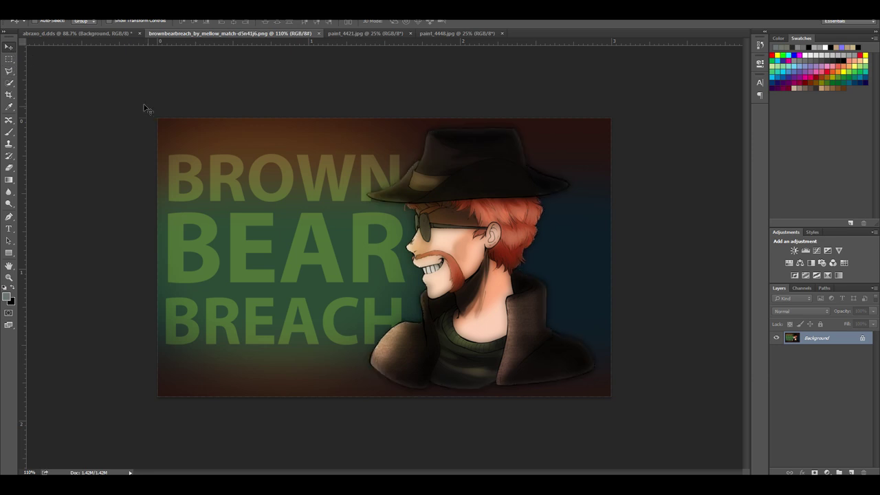
On abraxo_d.dds, toggle the character's Layer 1 visibility to compare it with the original logo
scroll(314, 210, up, 2)
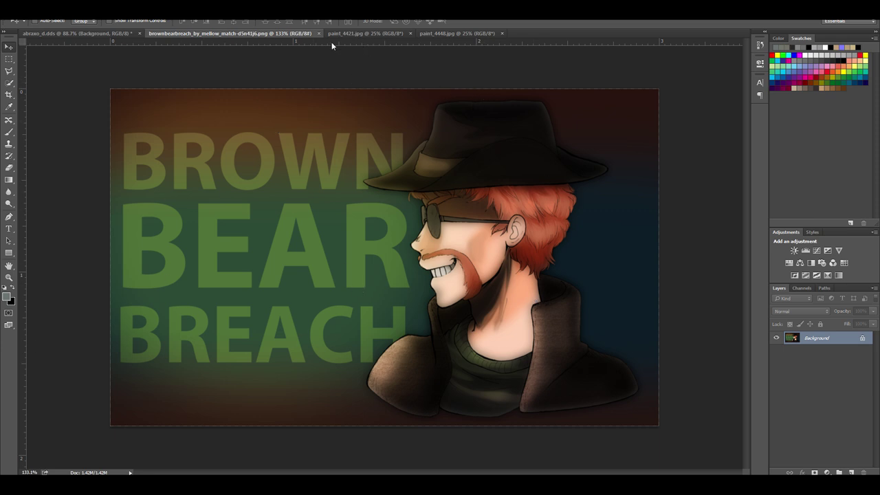
click(100, 31)
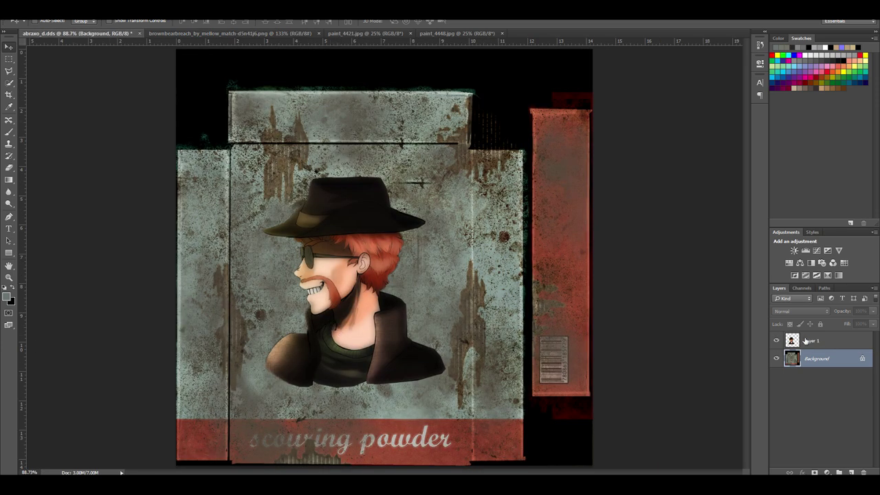
click(777, 340)
click(776, 341)
click(777, 340)
click(777, 340)
scroll(350, 247, up, 2)
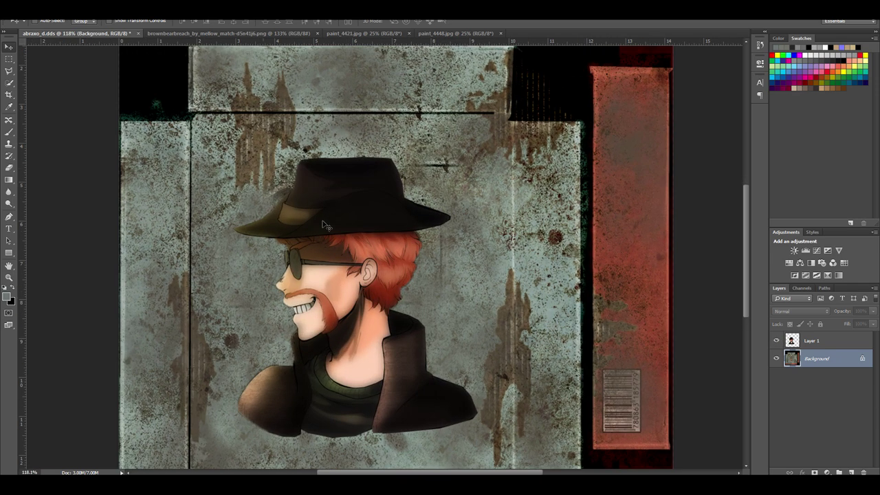
Try the Clone Stamp tool, then return to the Move tool
click(9, 143)
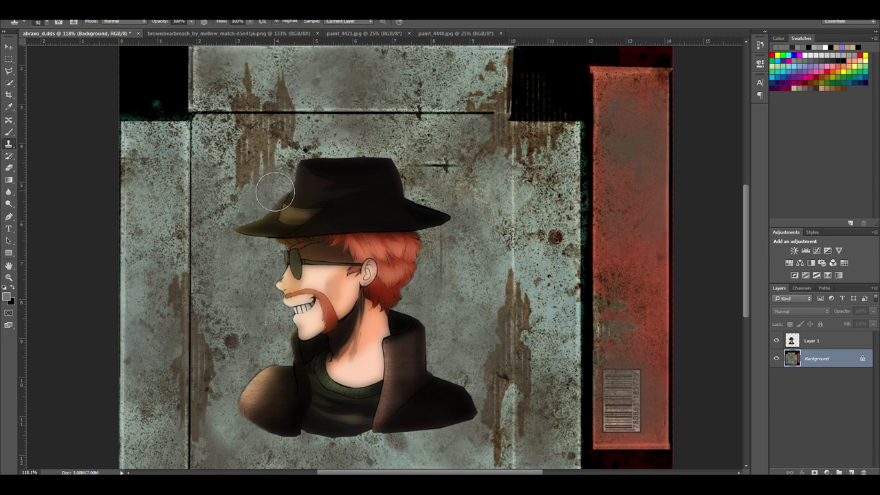
key(v)
scroll(346, 343, down, 1)
scroll(345, 344, down, 1)
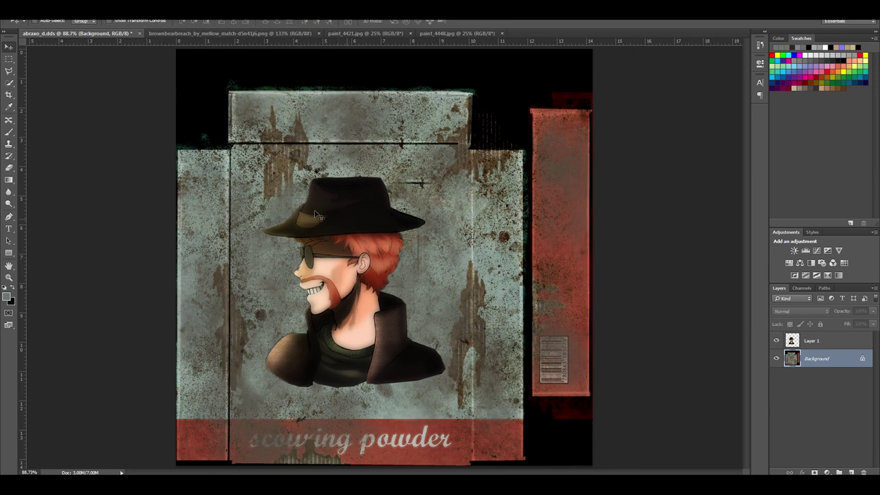
Close the Brown Bear Breach artwork and view the paint_4421 and paint_4448 photos
click(310, 34)
click(319, 34)
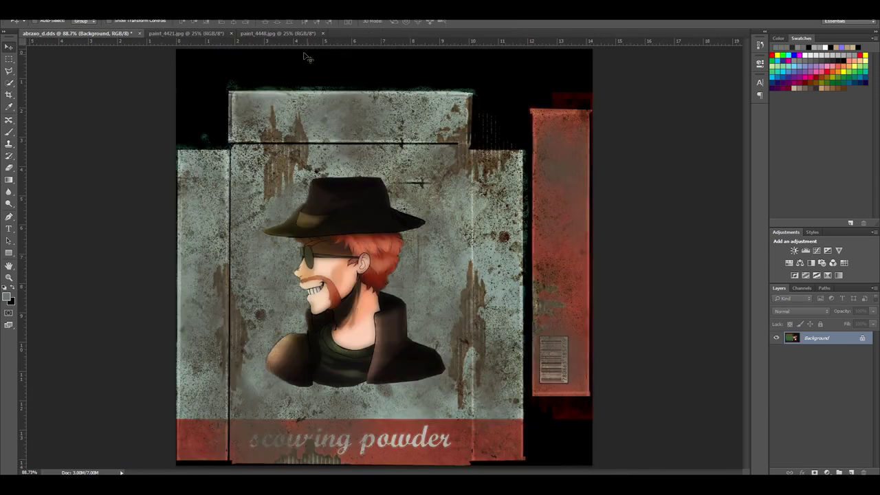
click(222, 34)
click(275, 33)
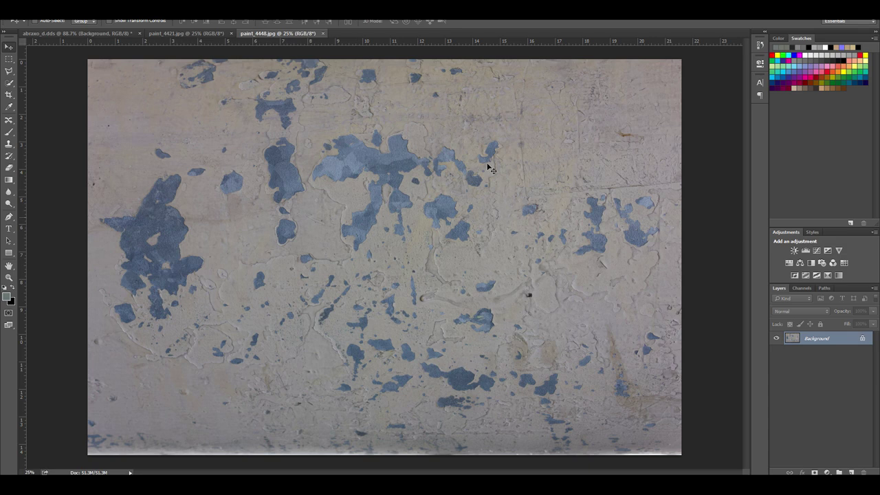
Paste the paint_4448 photo into abraxo_d.dds as a new, moved and rotated layer
key(ctrl+a)
key(ctrl+c)
click(76, 33)
key(ctrl+v)
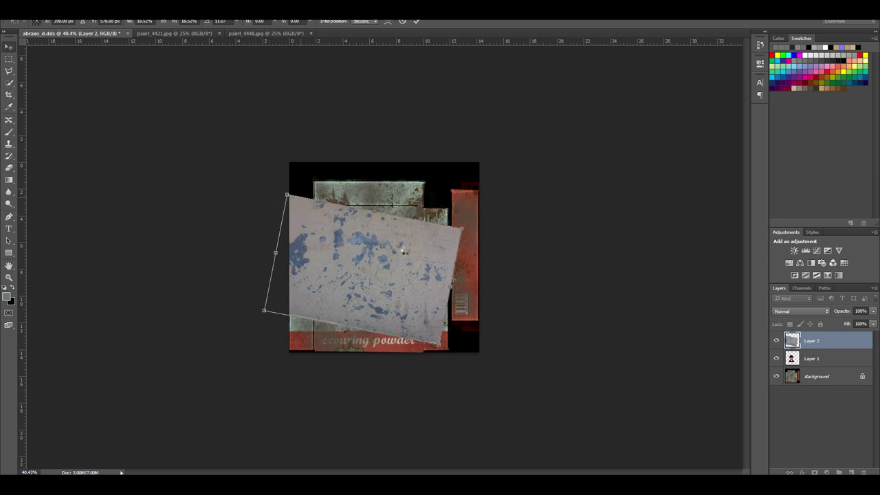
key(Return)
scroll(413, 256, up, 4)
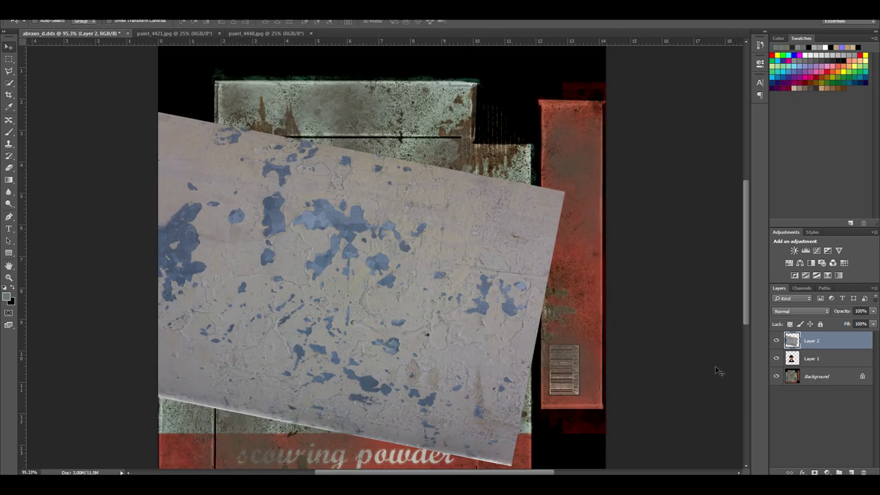
Fully desaturate the paint layer with Hue/Saturation
key(ctrl+u)
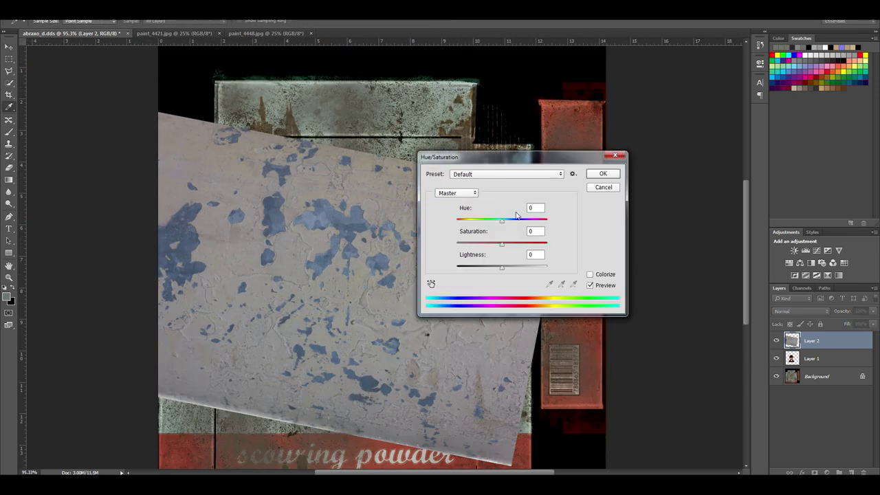
drag(500, 244, 419, 254)
click(608, 176)
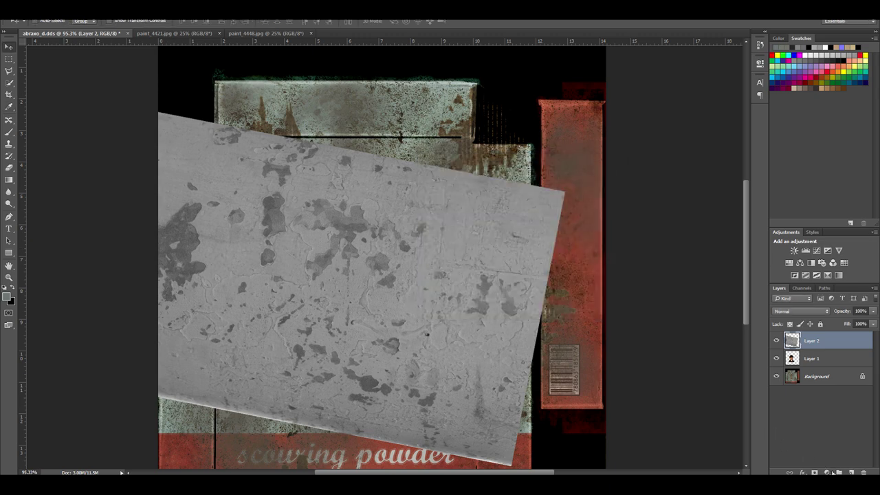
Clip a Levels adjustment set to 119 / 1.00 / 172 to Layer 2, then reselect Layer 2
click(827, 473)
click(835, 334)
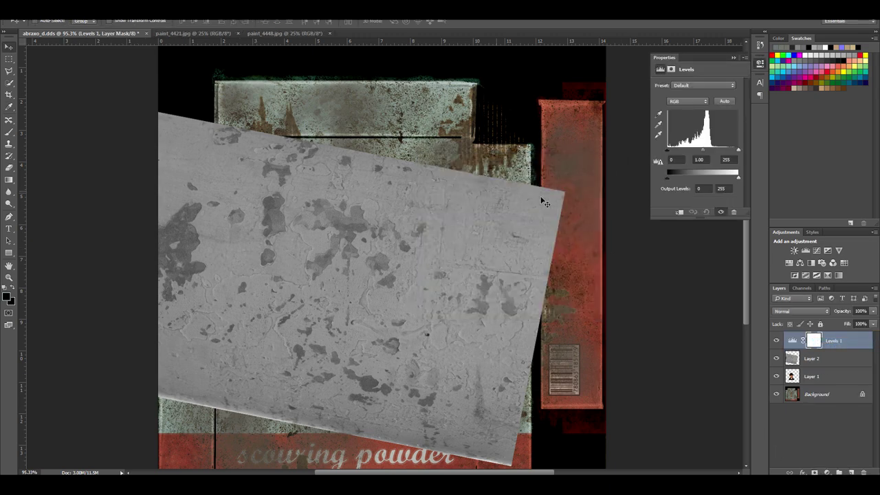
drag(739, 150, 700, 159)
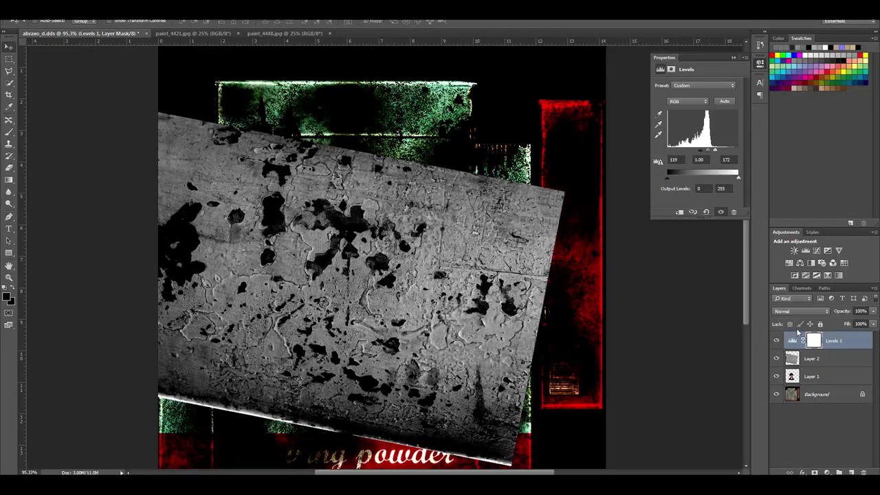
alt+click(811, 348)
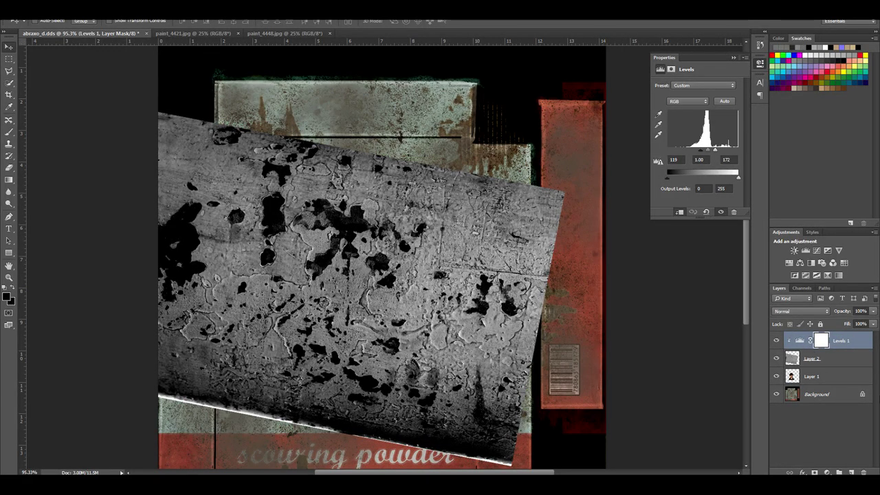
click(814, 360)
click(837, 342)
click(814, 358)
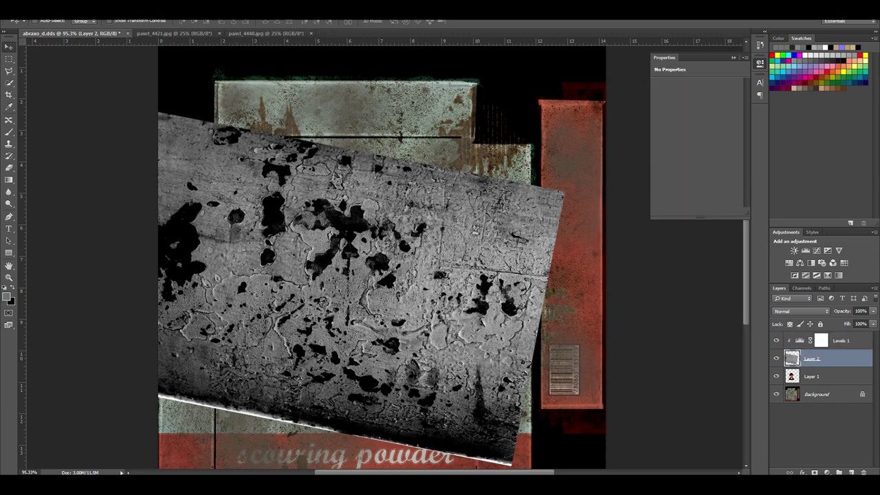
click(127, 7)
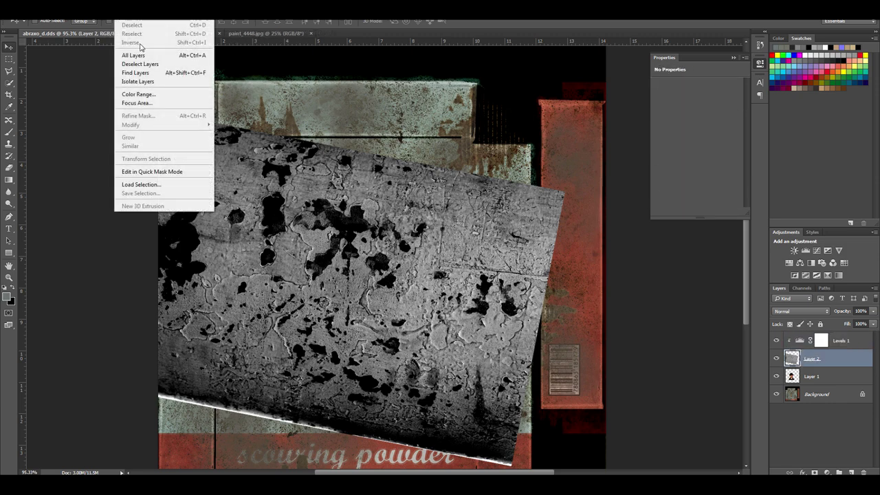
Hide the artwork and background layers and Color Range–select the texture's grey surface
click(138, 92)
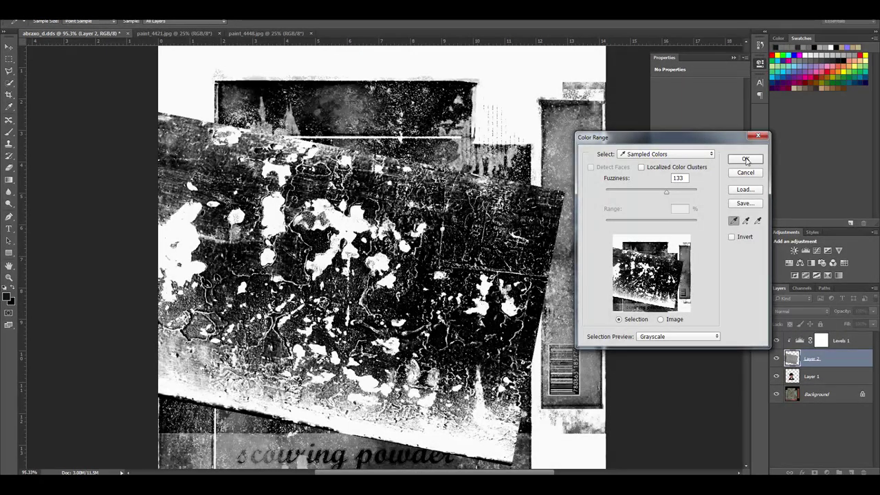
click(746, 158)
click(776, 376)
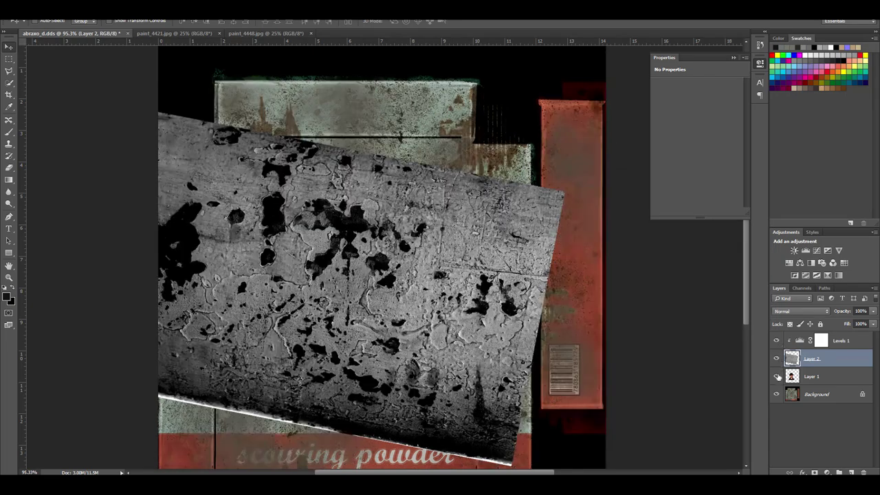
click(776, 394)
click(128, 14)
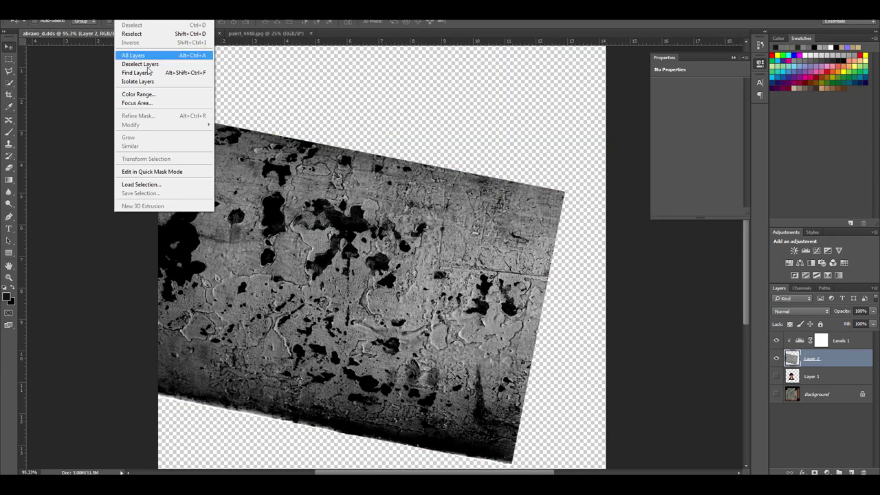
click(137, 92)
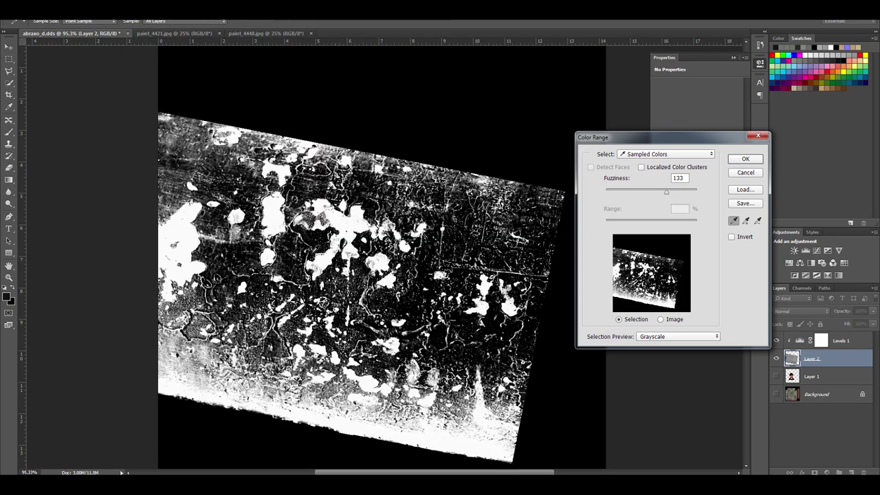
click(312, 251)
click(745, 159)
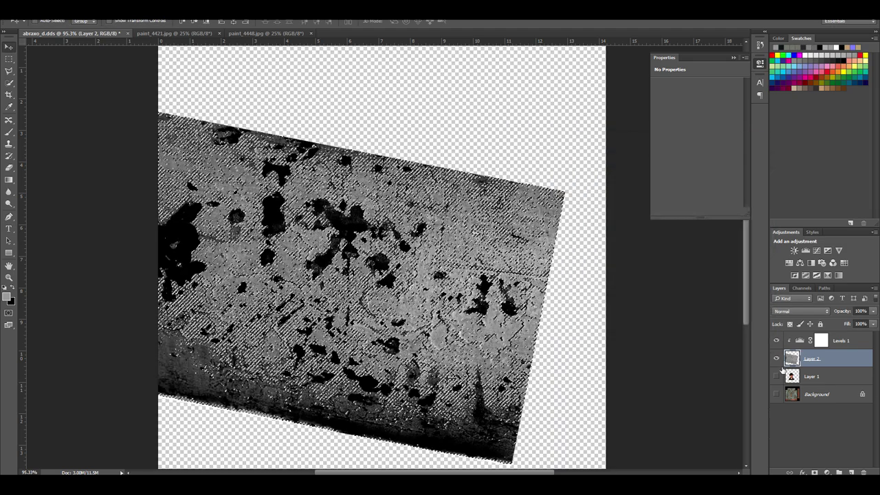
Hide the texture, mask the character artwork layer with the selection, and nudge the artwork down-right
click(777, 358)
click(777, 376)
click(818, 376)
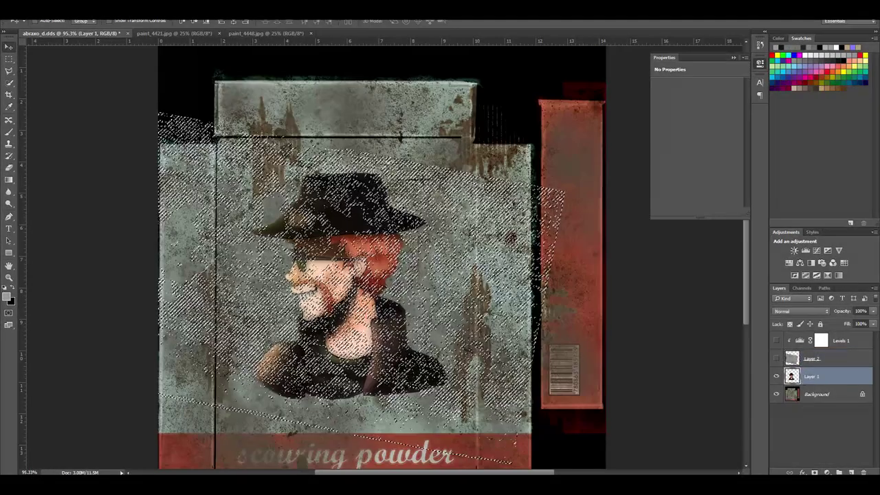
click(815, 473)
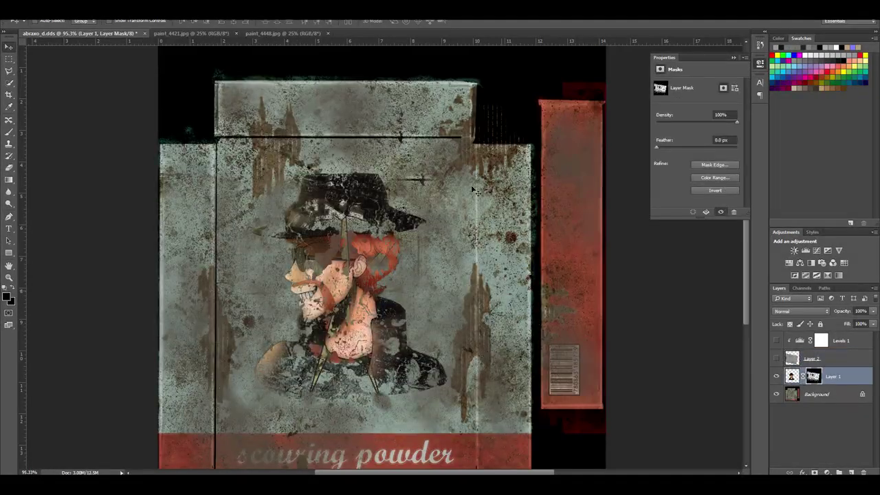
drag(374, 244, 395, 297)
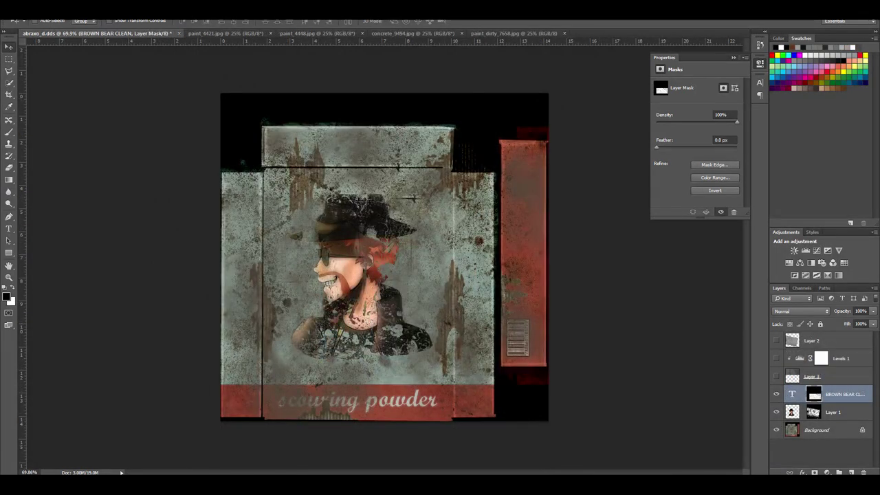
Save the texture as D3D/DDS abraxo_d, replace the existing file, and export with DXT1 settings
key(alt+f)
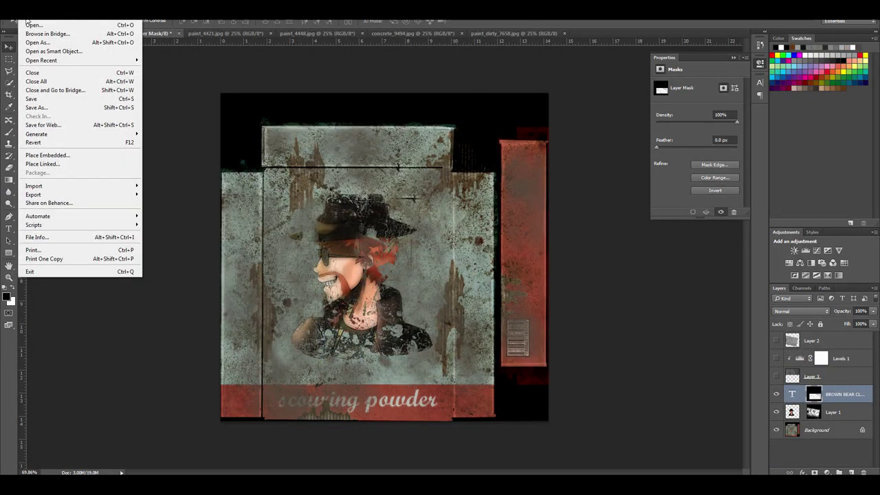
click(47, 98)
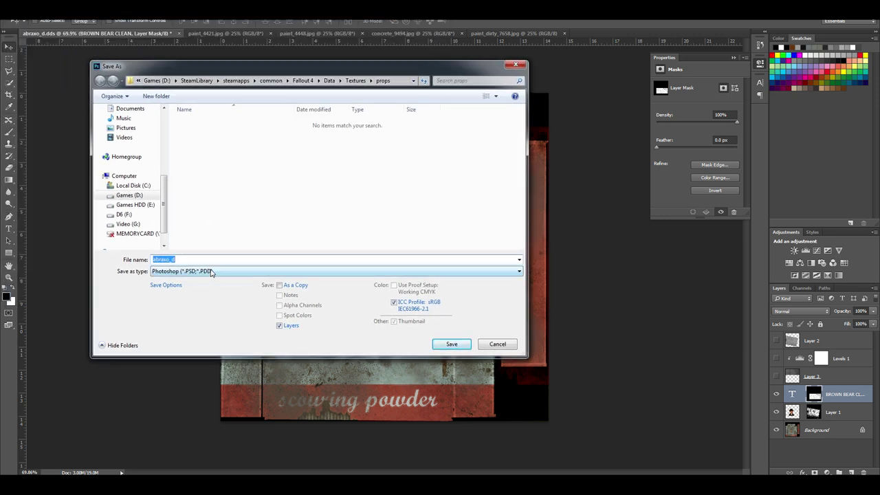
click(212, 271)
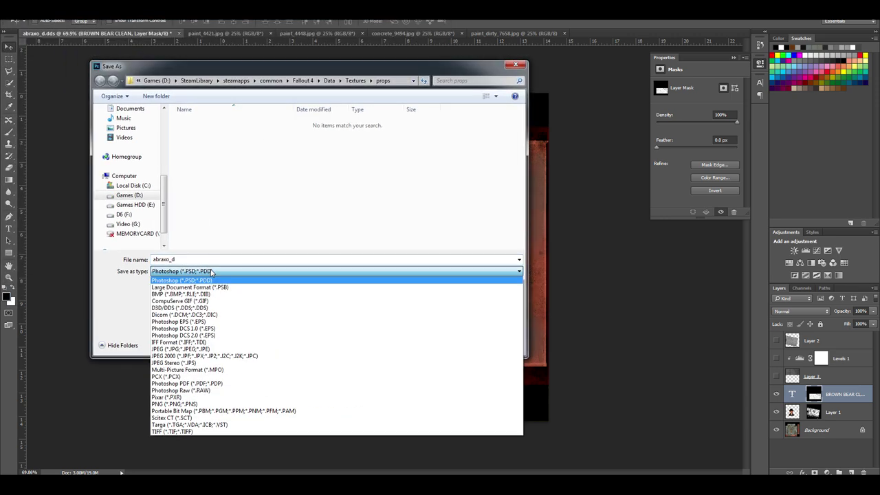
key(d)
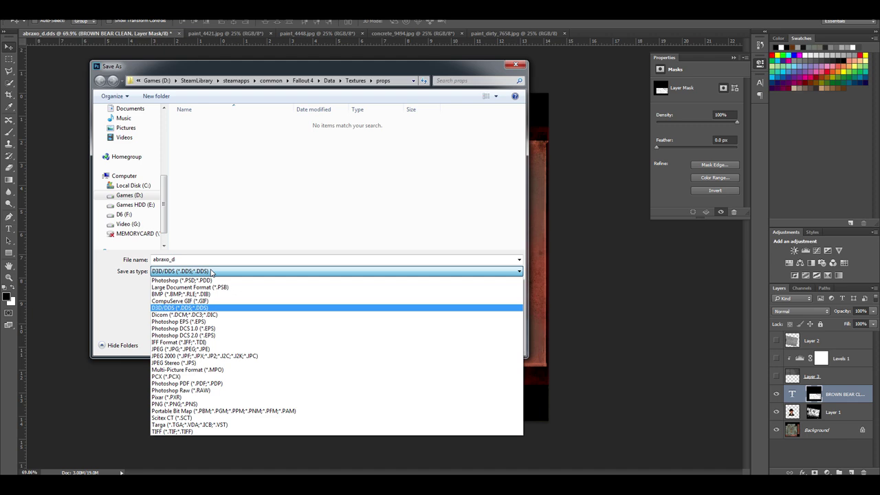
key(Return)
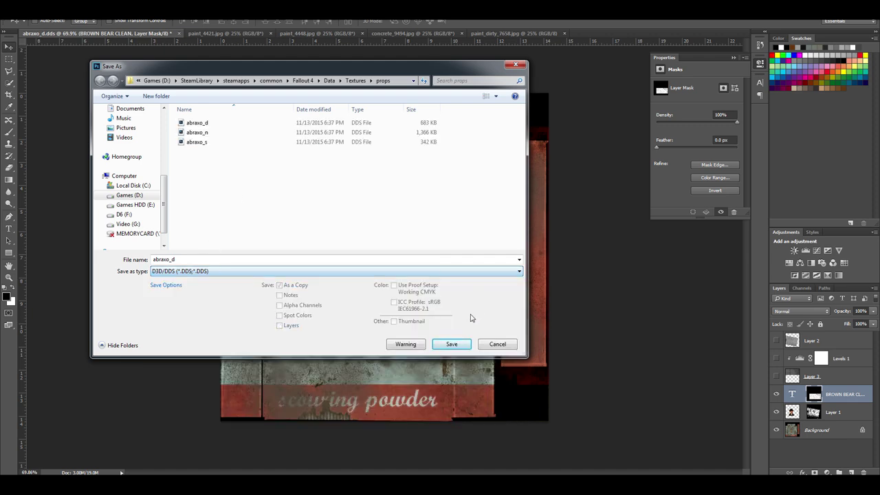
click(451, 344)
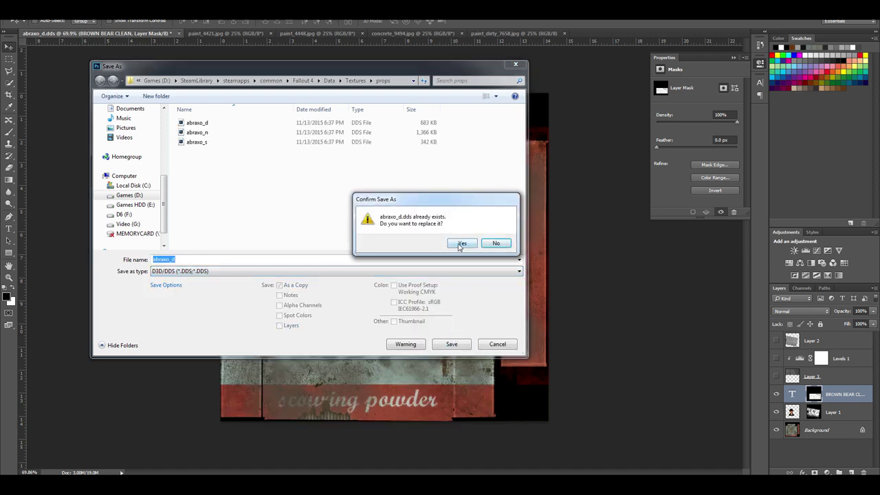
click(460, 244)
drag(388, 108, 361, 106)
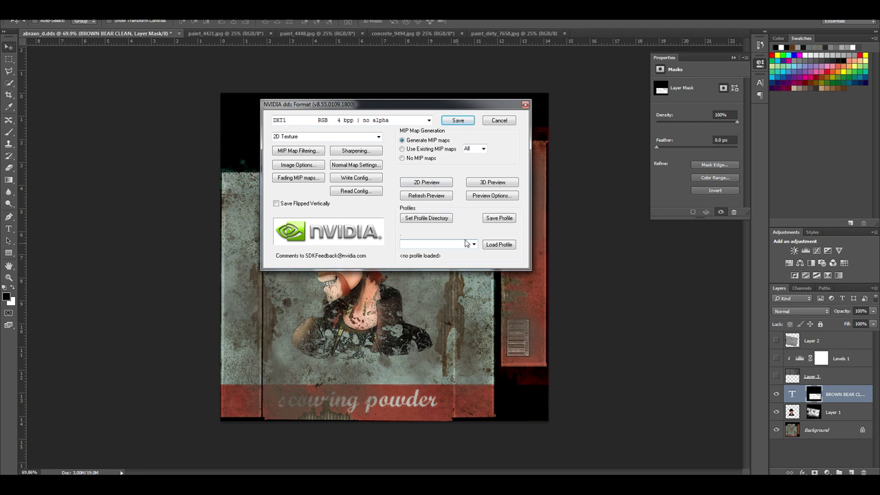
click(463, 121)
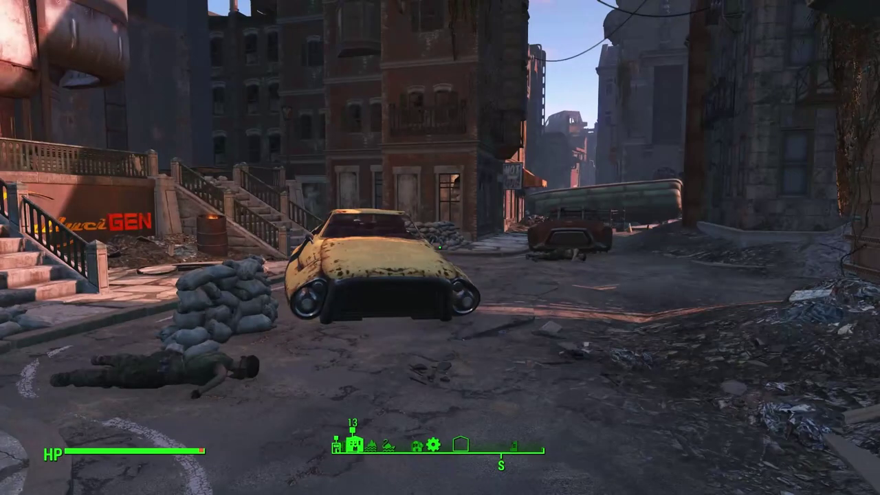
Look up Abraxo form IDs in the console with 'help abraxo 0'
key(grave)
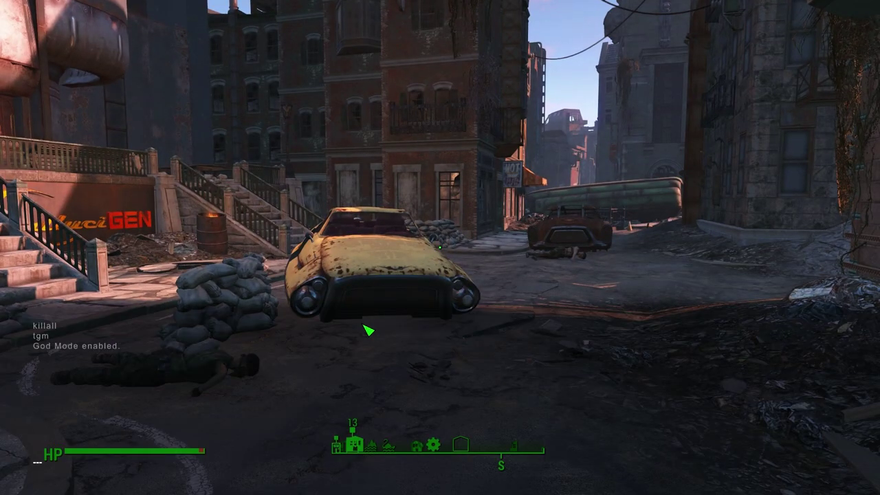
text(help abraxo 0)
key(Return)
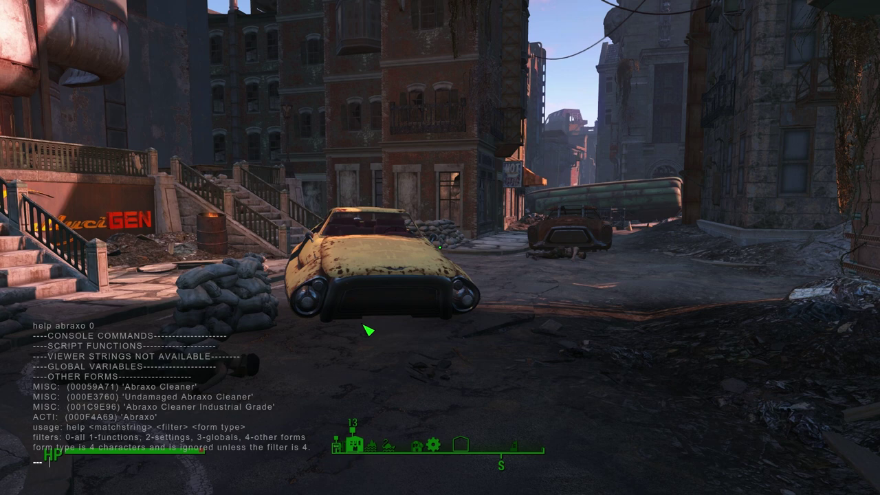
Spawn an Abraxo Cleaner with 'player.placeatme 59a73' and close the console
text(player.placeatme )
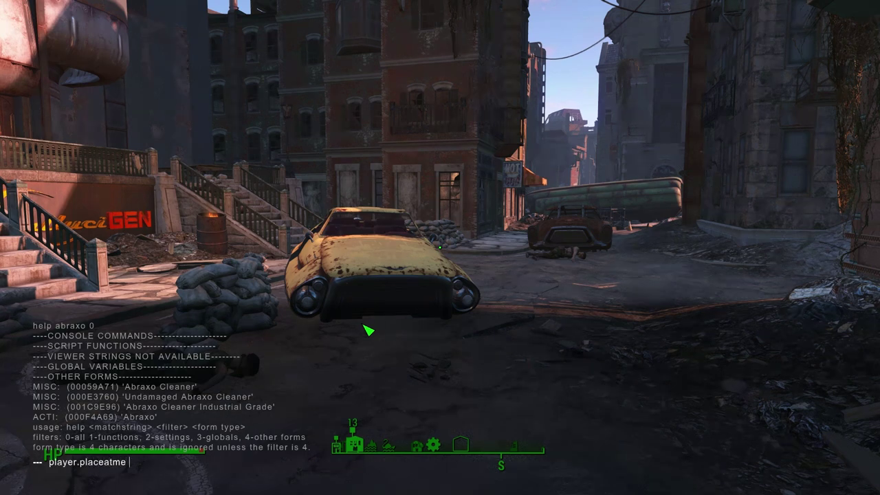
text(59a73)
key(Return)
key(grave)
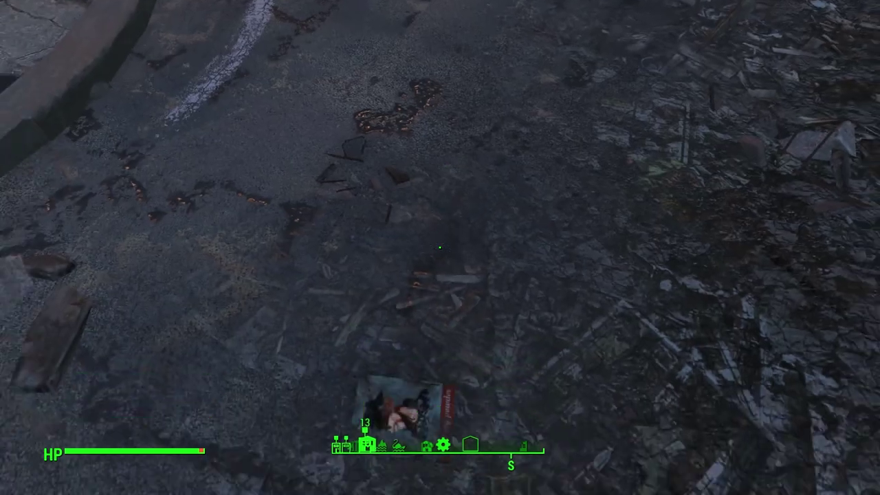
Draw the rifle and scope in on the Abraxo Cleaner box to view its new artwork
key(r)
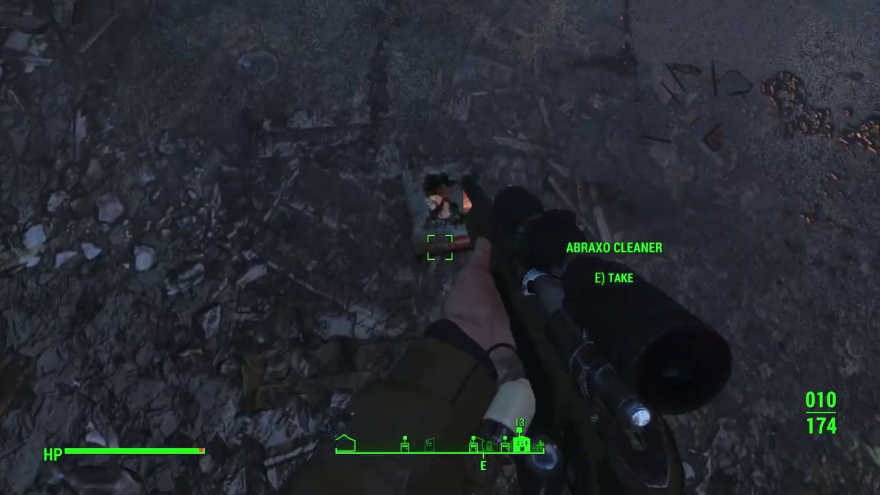
right_click(440, 247)
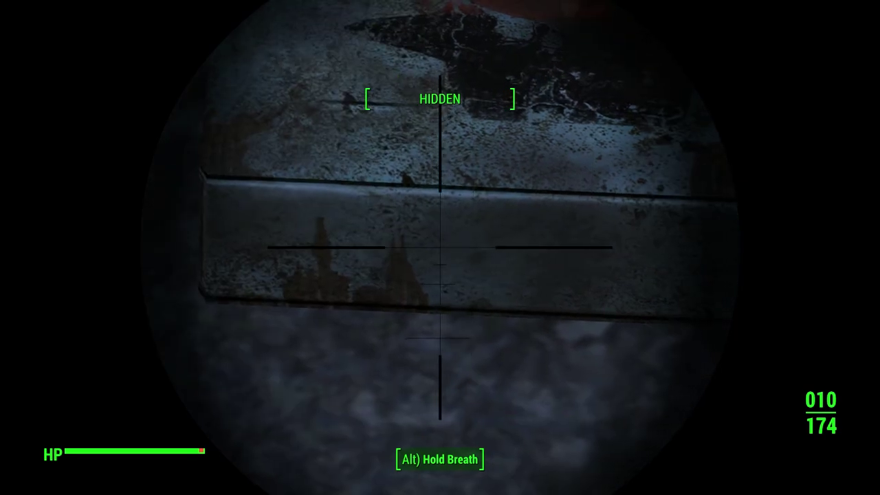
right_click(440, 248)
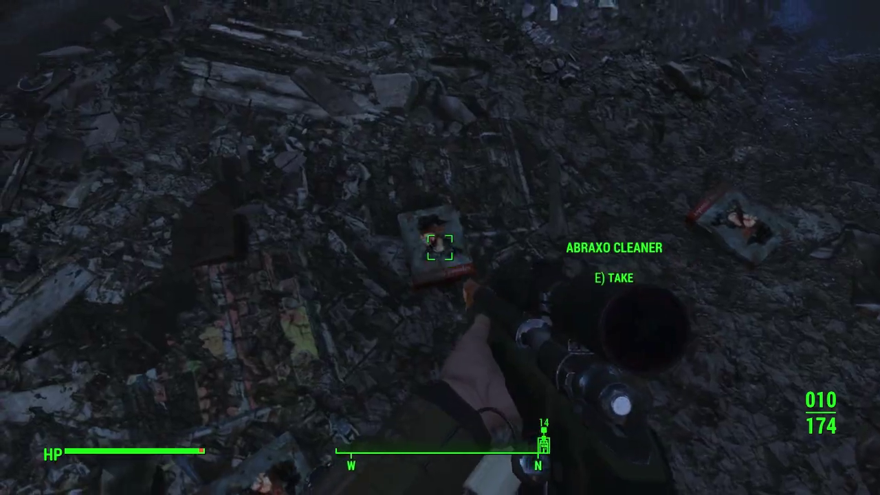
right_click(440, 247)
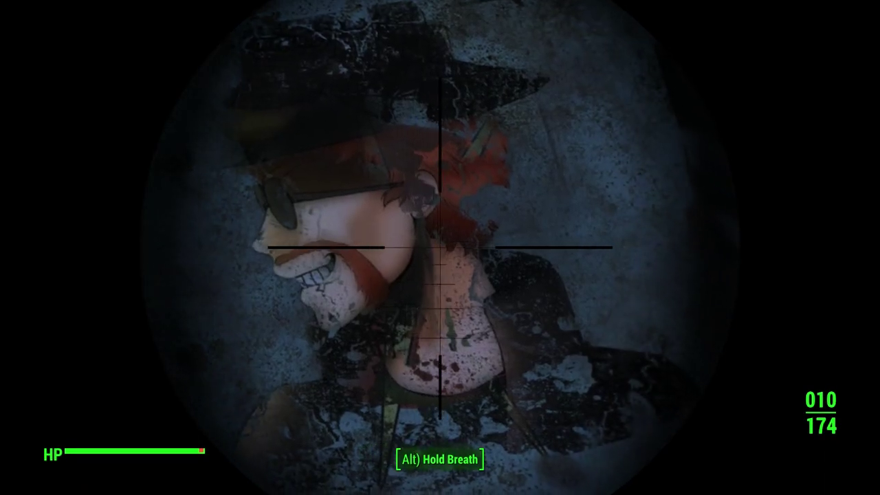
right_click(440, 247)
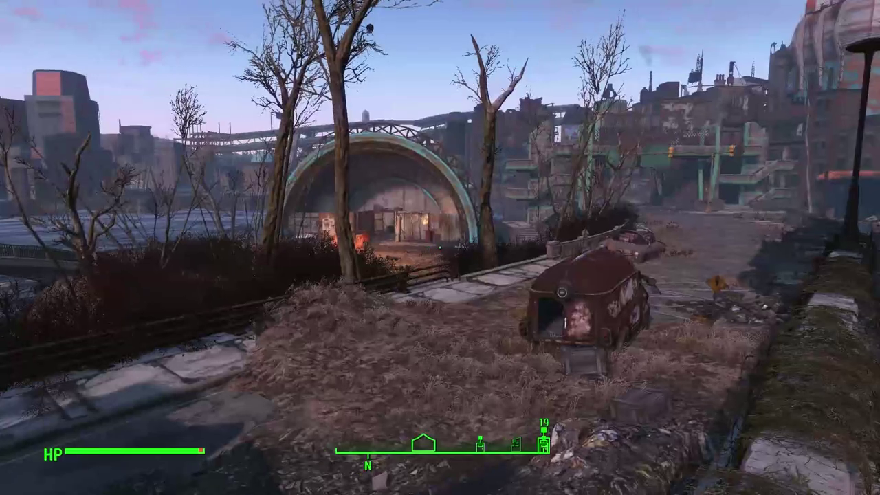
mouse_move(440, 248)
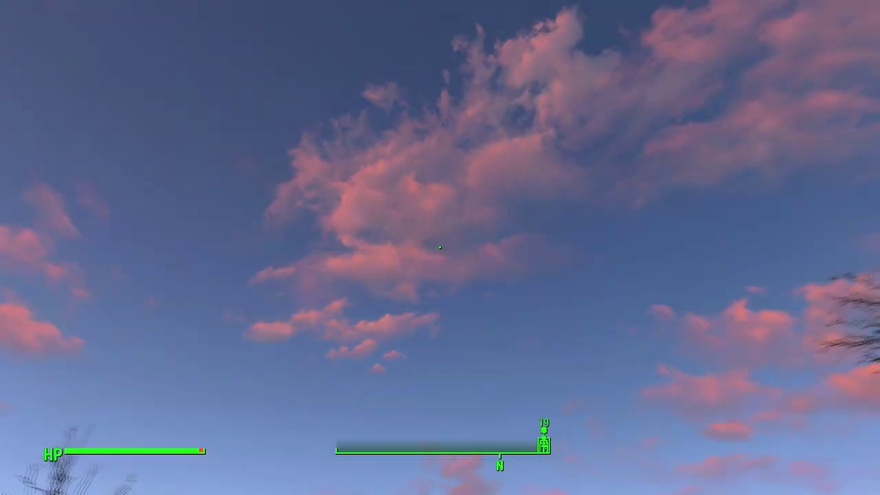